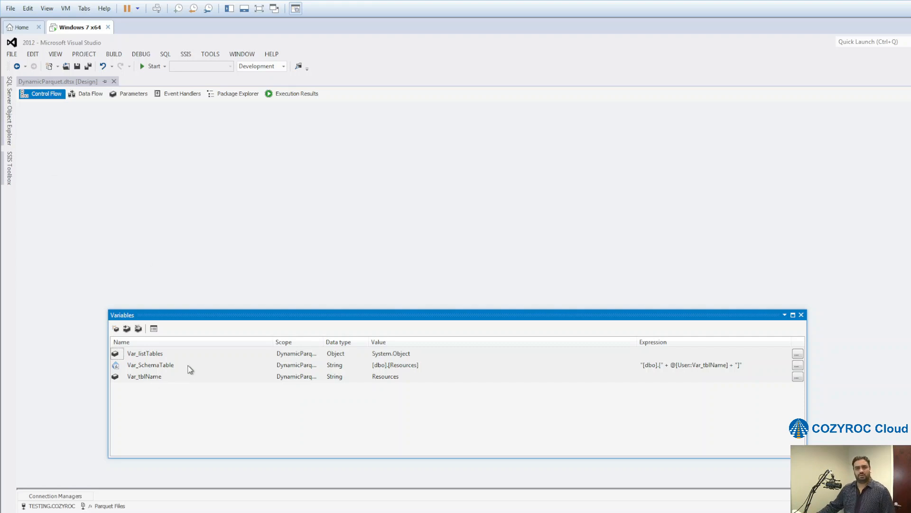
Close the variables list and review the dbo.Columns and dbo.Resources tables in the COZYROC database.
click(802, 315)
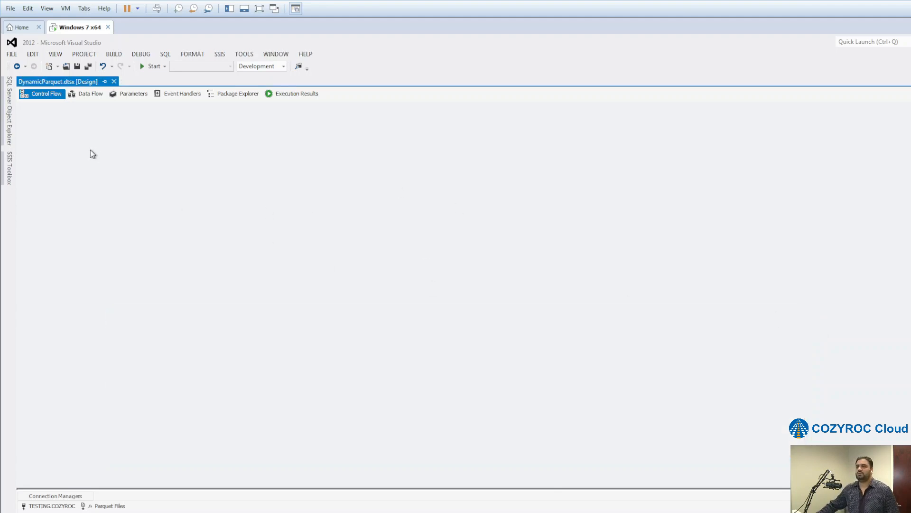
click(9, 112)
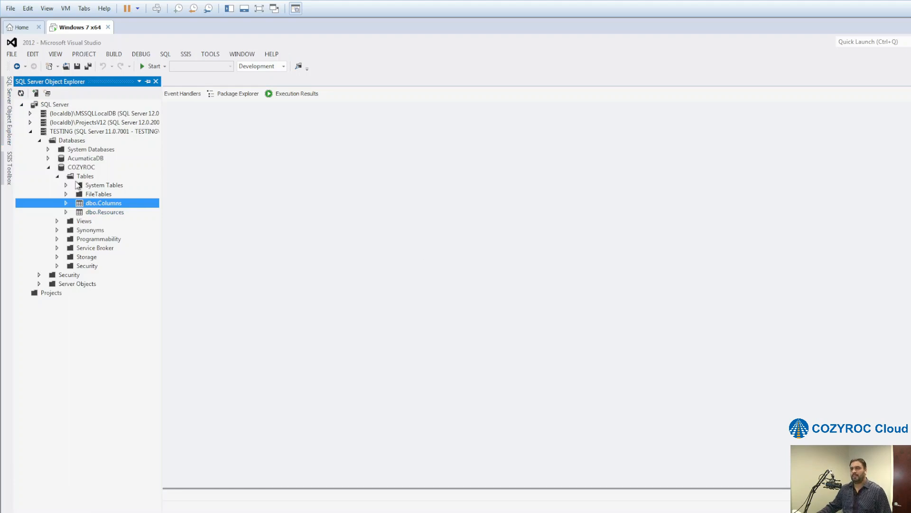
click(109, 214)
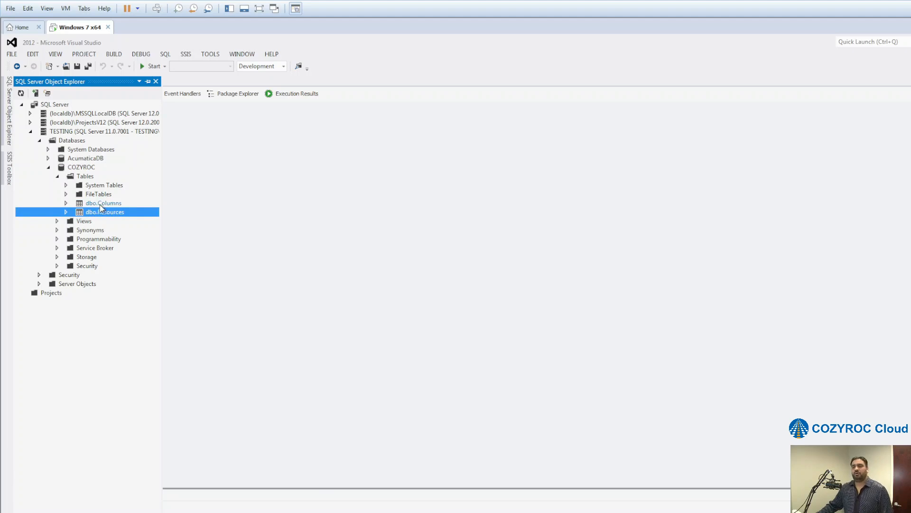
click(272, 251)
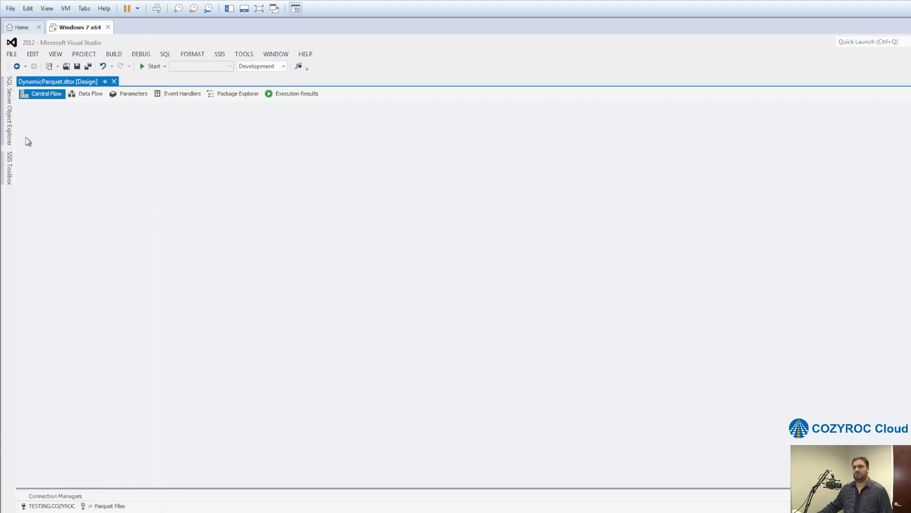
Add an Execute SQL Task to the control flow and set its ResultSet to Full result set.
click(10, 169)
drag(57, 112, 345, 174)
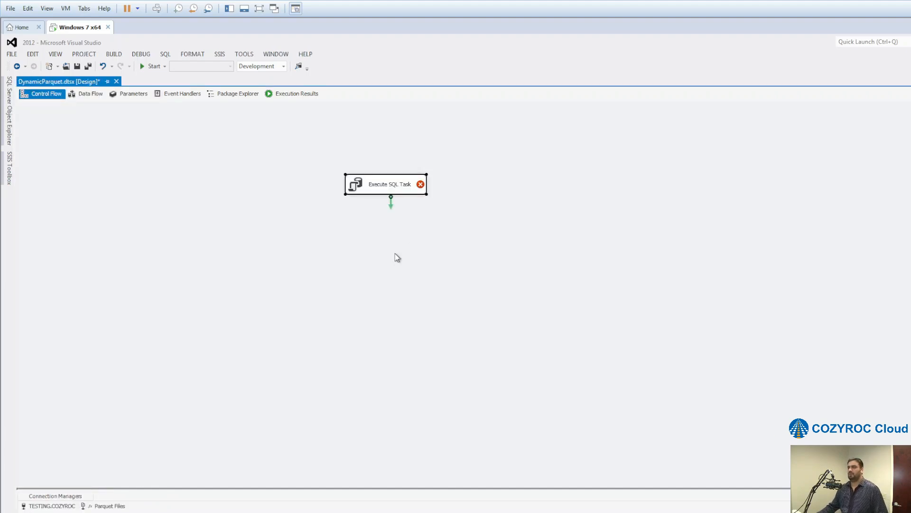
double_click(396, 185)
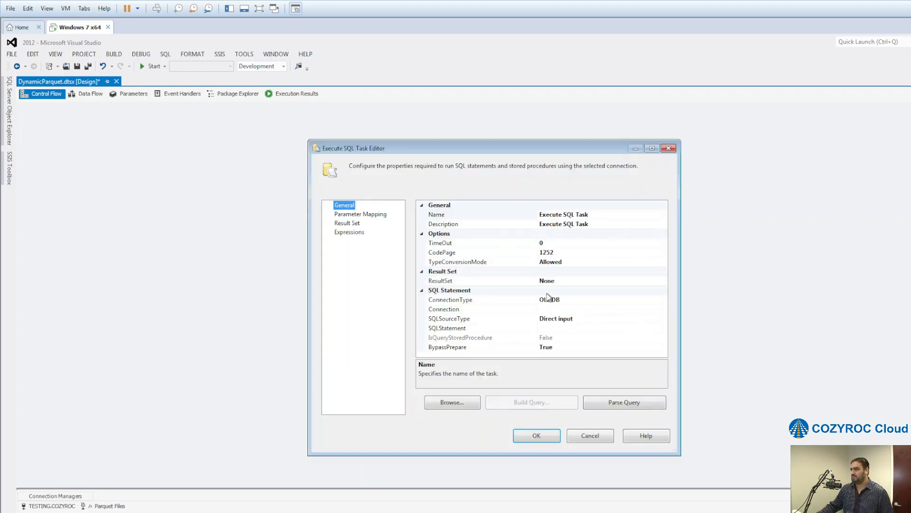
click(657, 281)
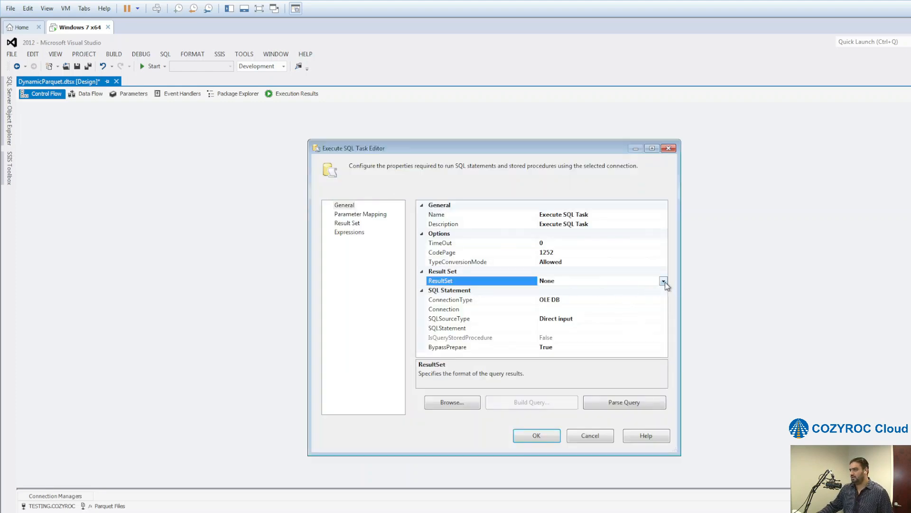
click(663, 282)
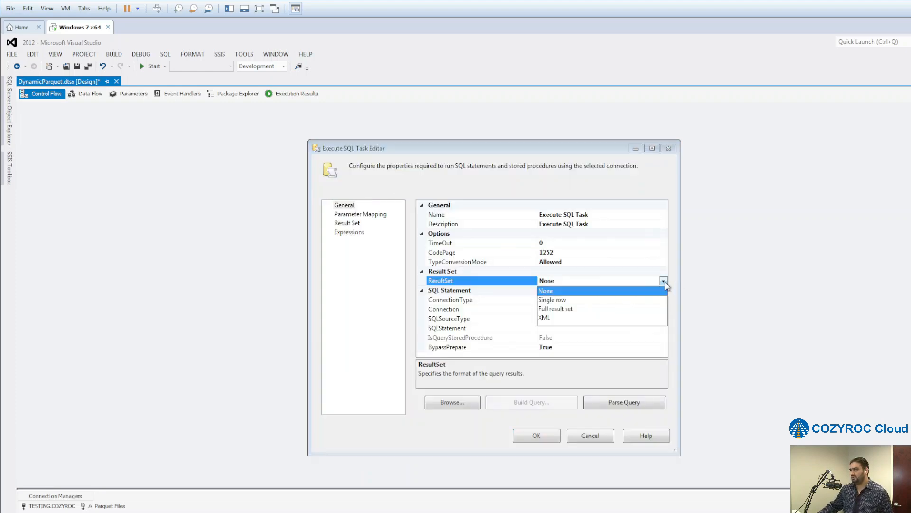
click(561, 309)
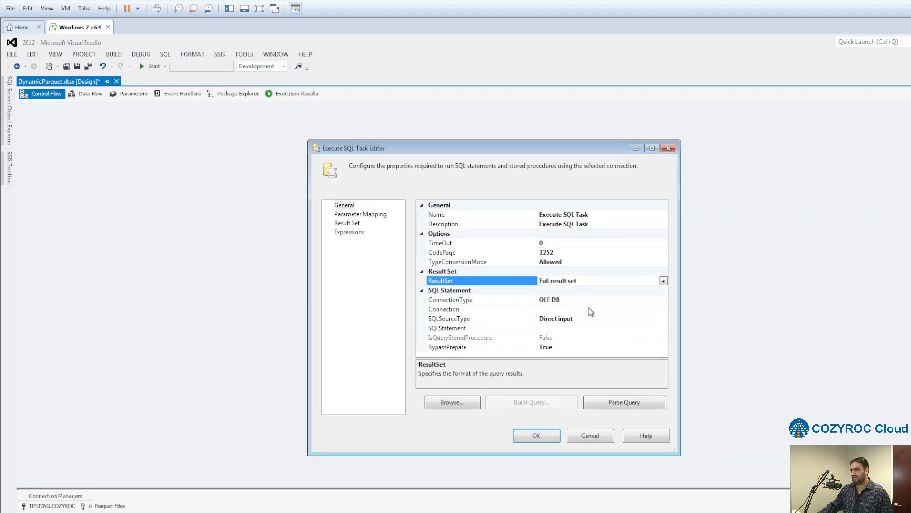
Set the SQL task's connection to TESTING.COZYROC and its statement to "SELECT name FROM sys.tables ORDER BY name;".
click(664, 309)
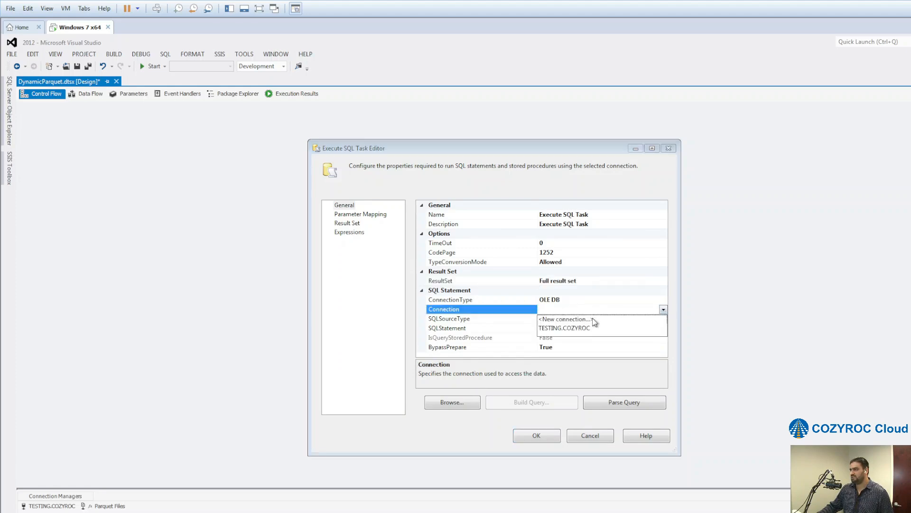
click(573, 332)
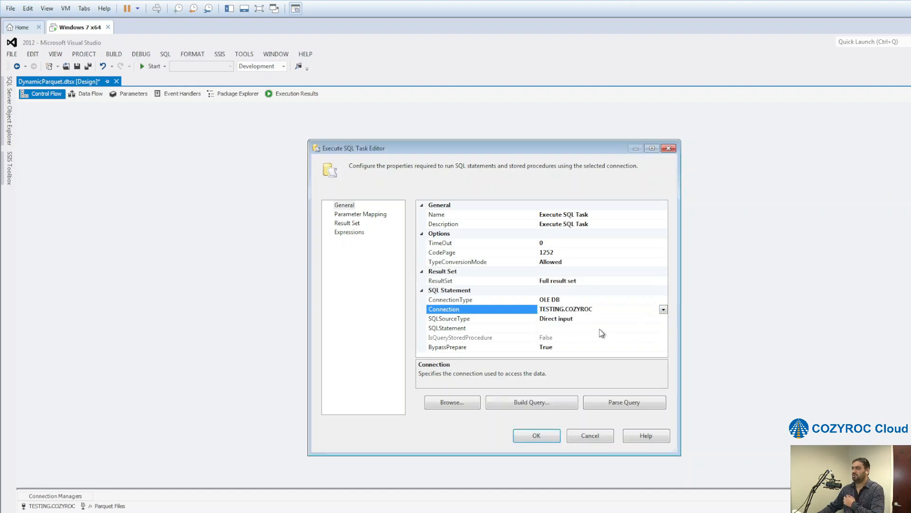
click(631, 329)
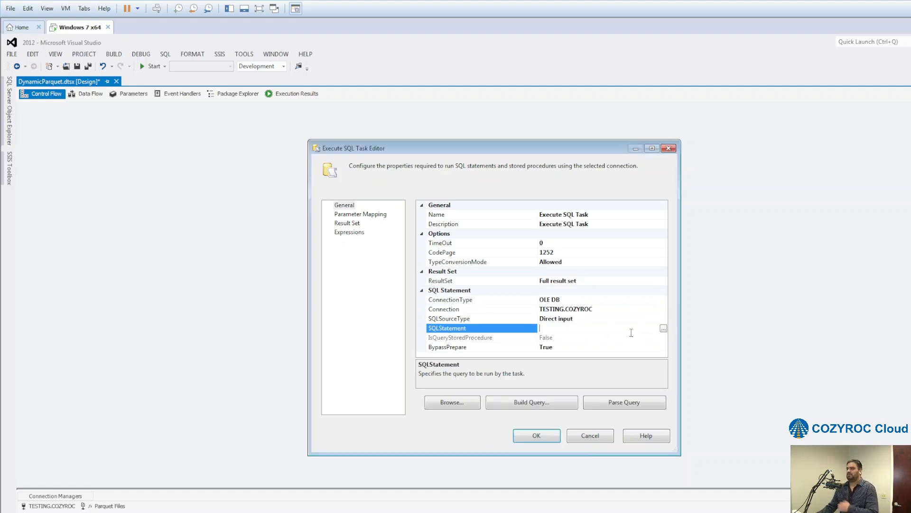
click(663, 328)
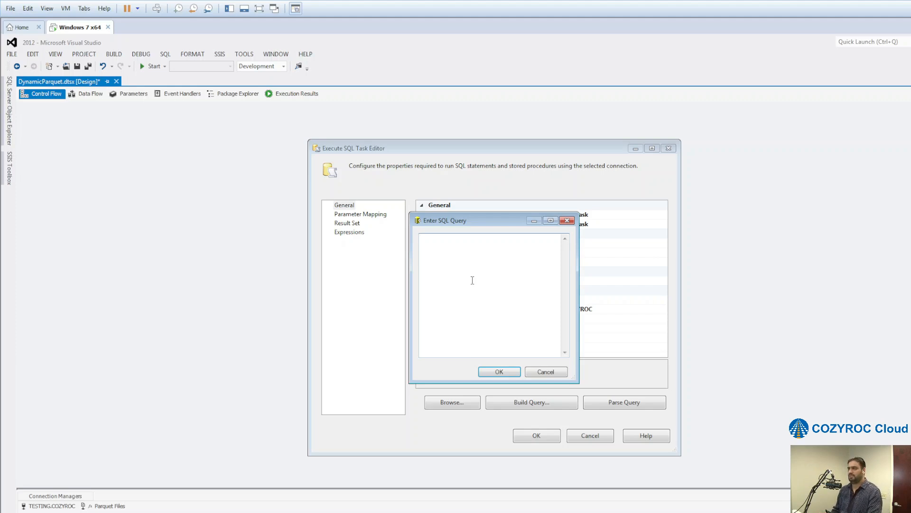
text(SELECT name FROM)
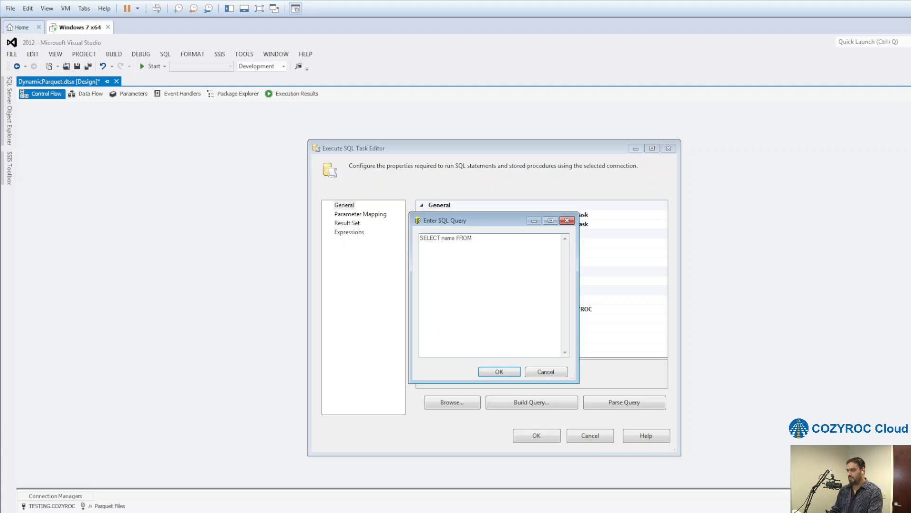
text( sys.tables ORDER  BY name)
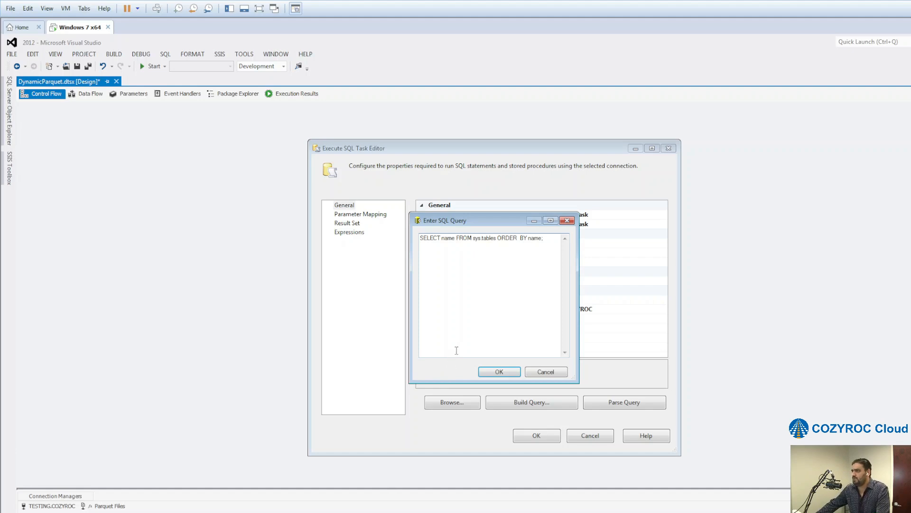
click(483, 372)
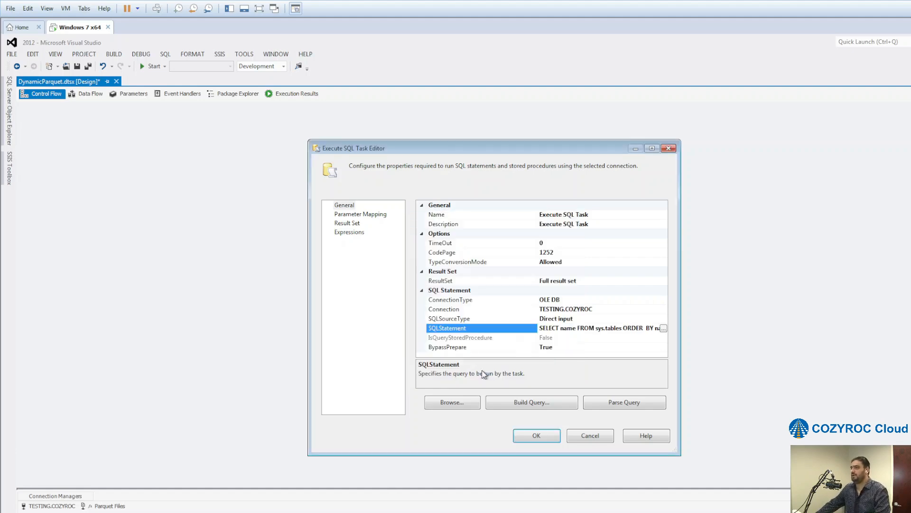
Add a result set mapping with result name 0 to User::Var_listTables and save the SQL task's settings.
click(349, 223)
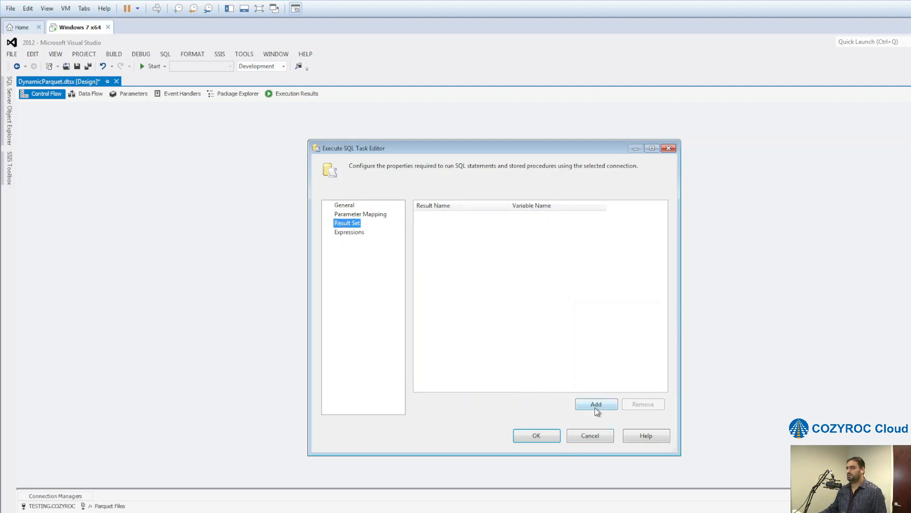
click(596, 404)
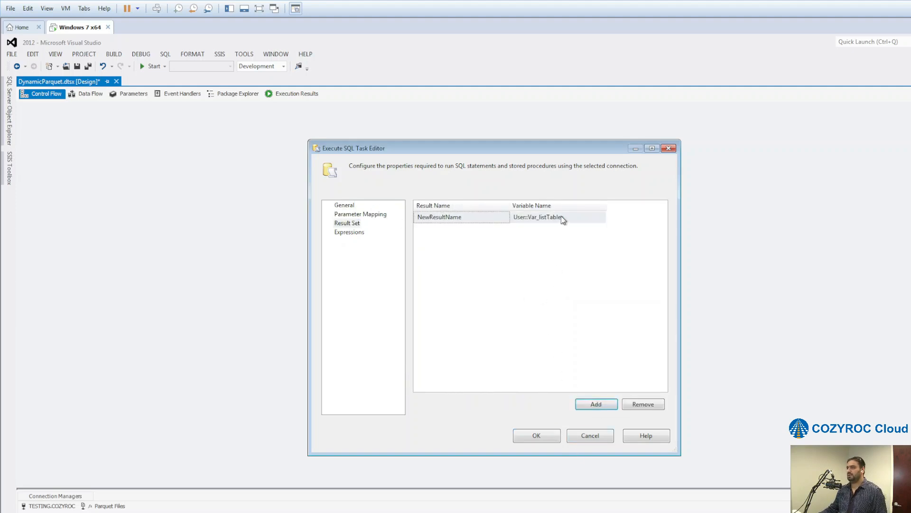
click(469, 219)
click(469, 219)
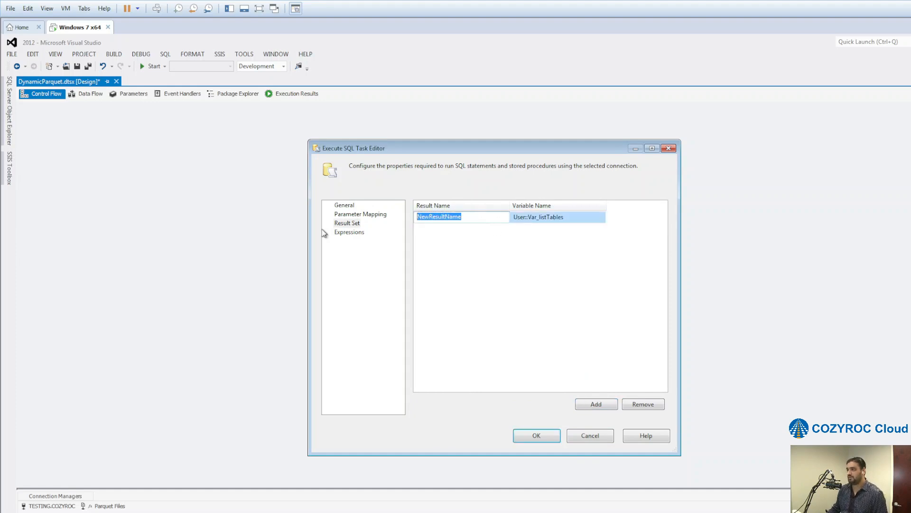
text(0)
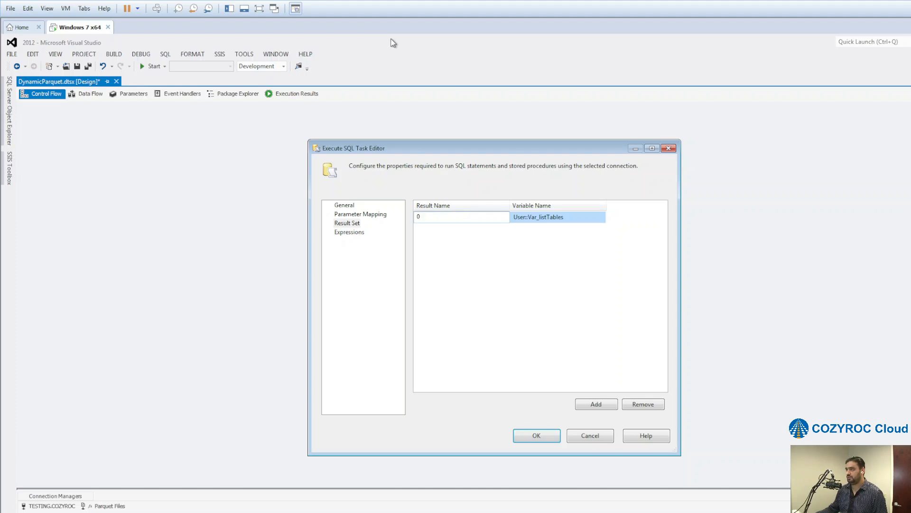
click(362, 359)
click(536, 435)
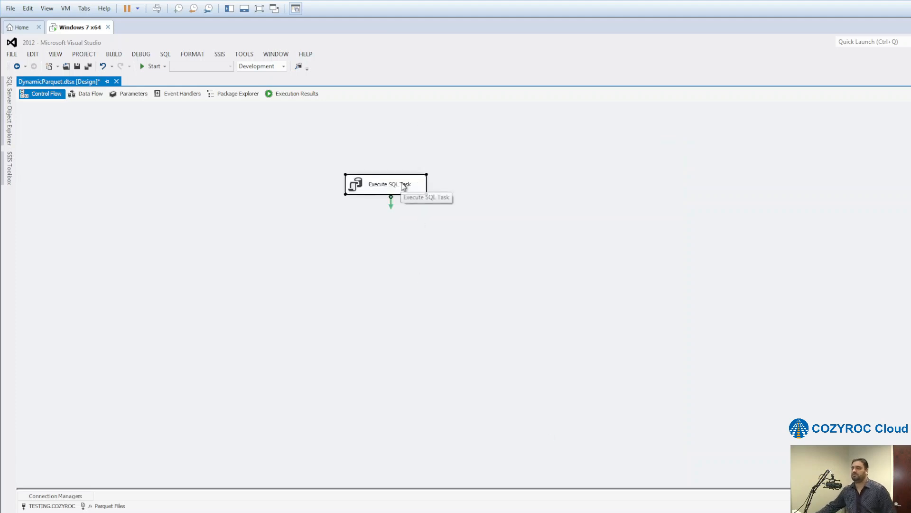
Add a Foreach Loop Container below the Execute SQL Task and connect the task's output to it.
drag(406, 185, 423, 186)
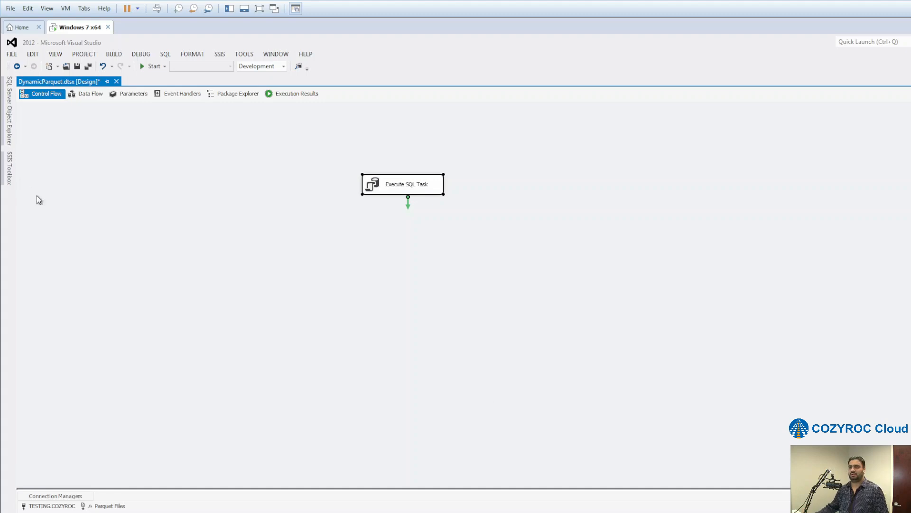
click(9, 169)
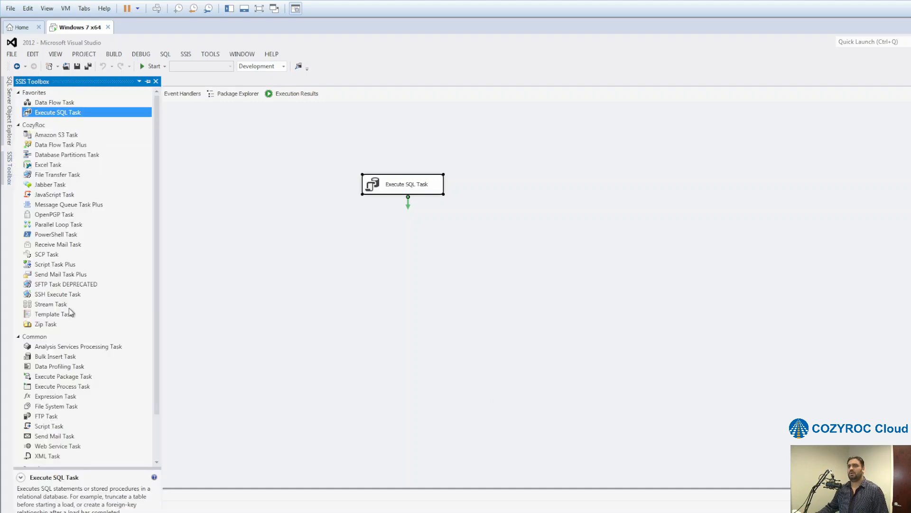
scroll(85, 358, down, 2)
drag(76, 439, 364, 245)
click(411, 188)
drag(408, 206, 409, 252)
Set the loop's enumerator to Foreach ADO Enumerator with User::Var_listTables as the ADO object source variable.
double_click(437, 254)
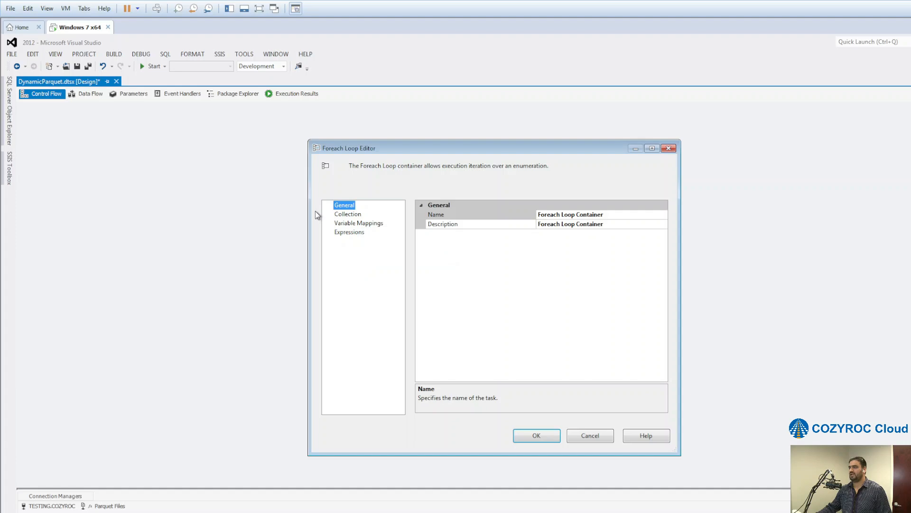
click(336, 215)
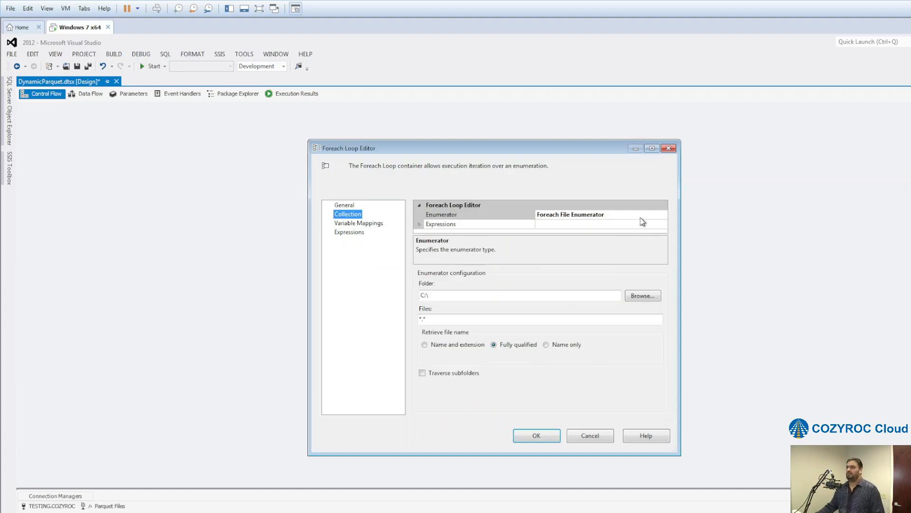
click(653, 218)
click(663, 215)
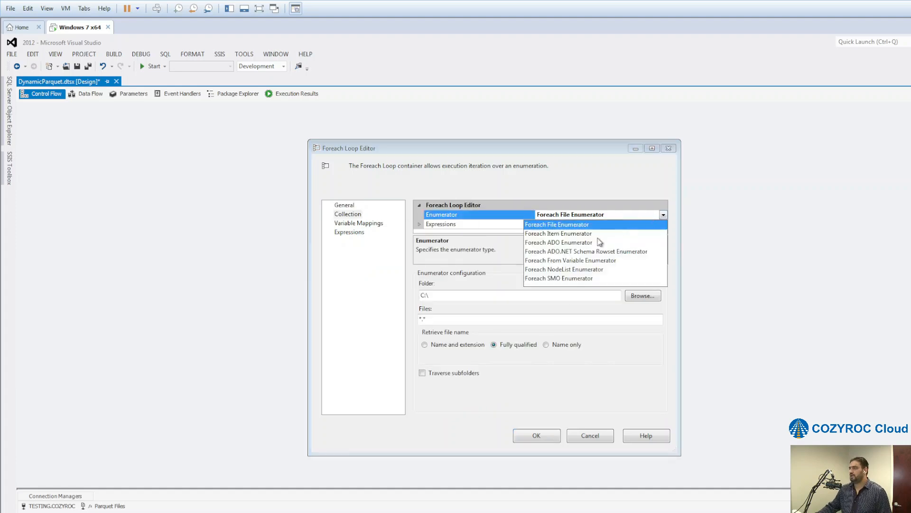
click(558, 242)
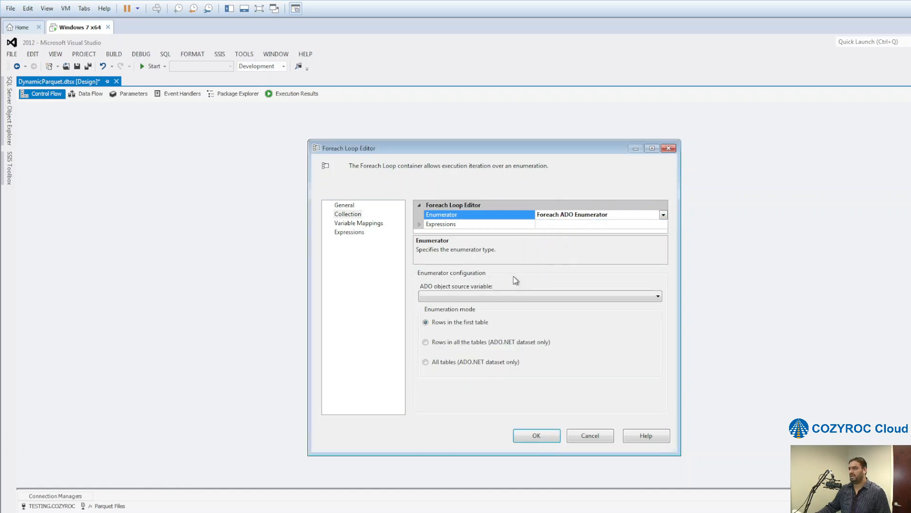
click(502, 296)
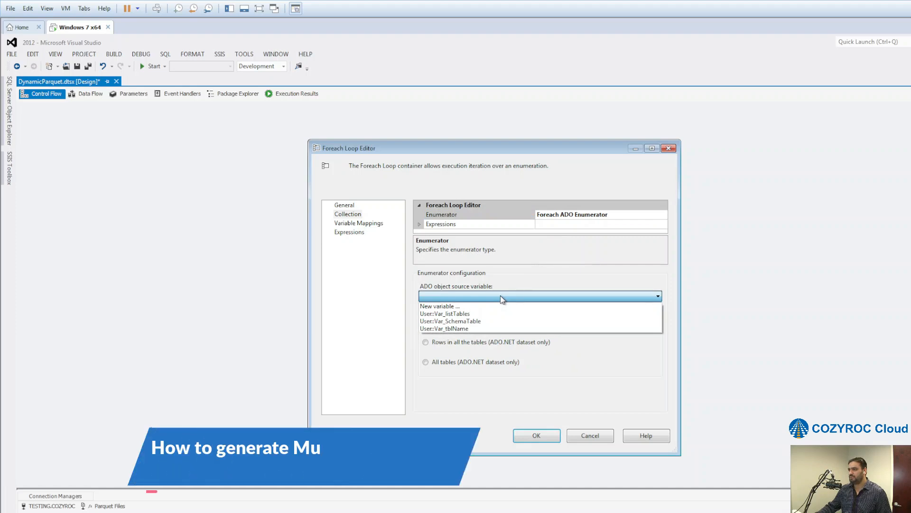
click(454, 314)
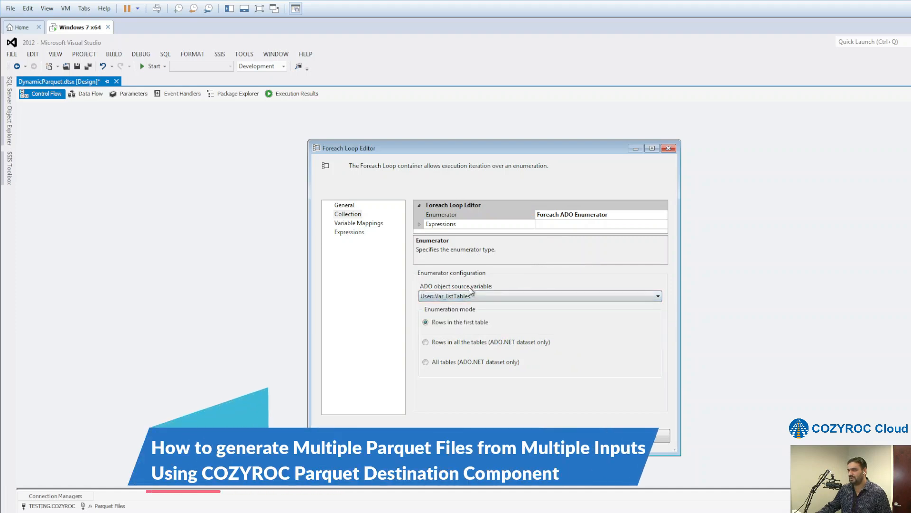
Map the loop's collection value at index 0 to User::Var_tblName and save the loop's settings.
click(358, 223)
click(451, 234)
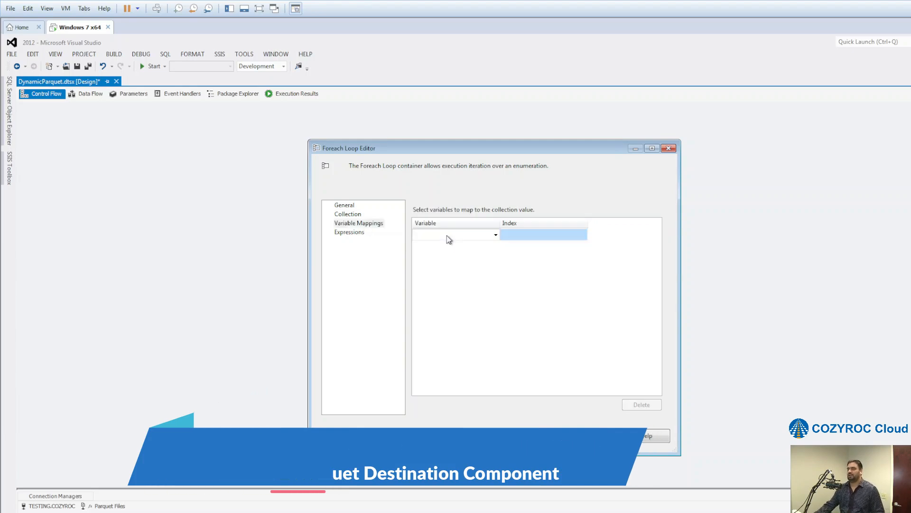
click(496, 234)
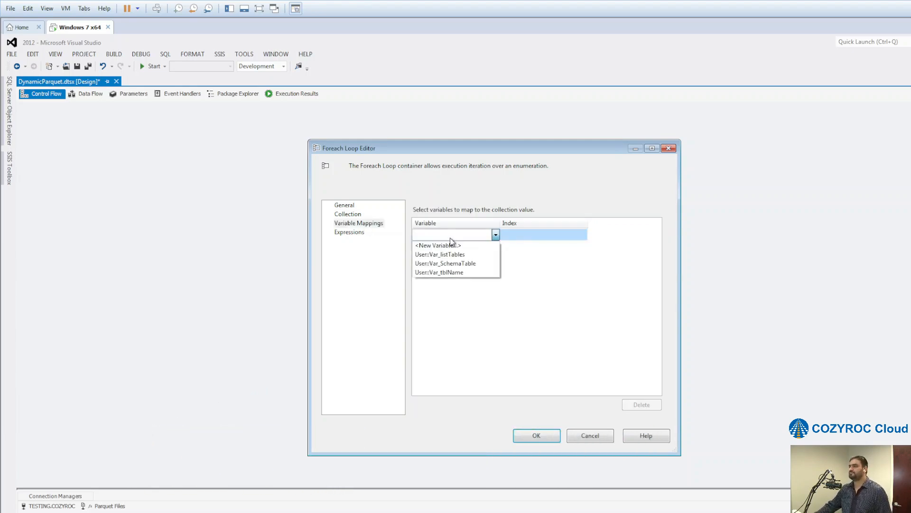
click(457, 274)
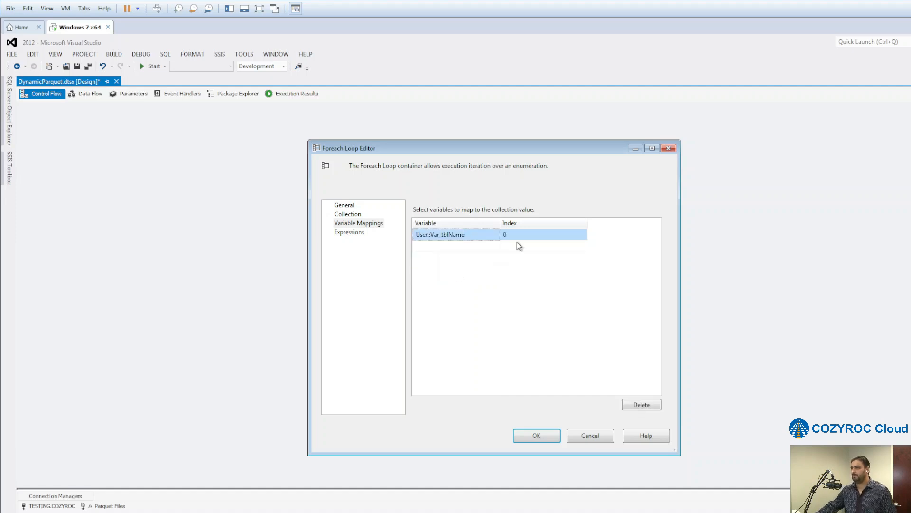
click(529, 437)
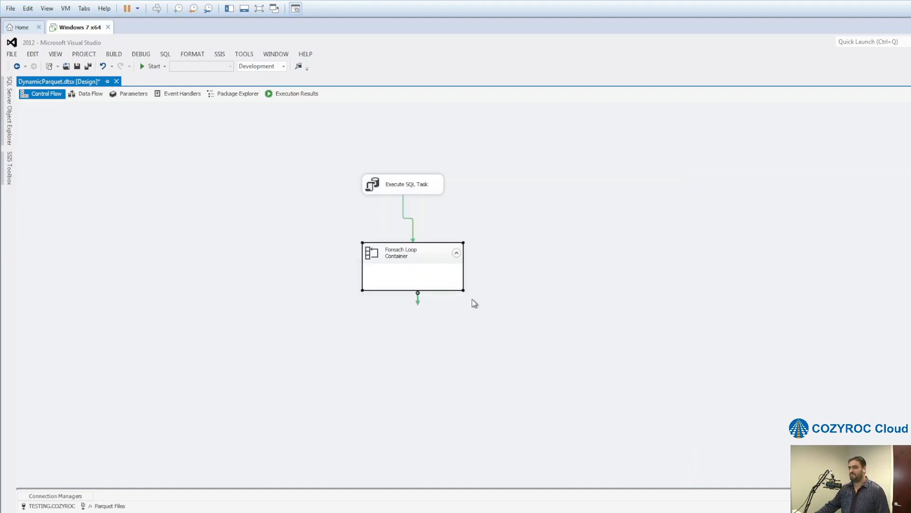
Enlarge the Foreach Loop Container to make room for a task inside it.
drag(463, 290, 499, 324)
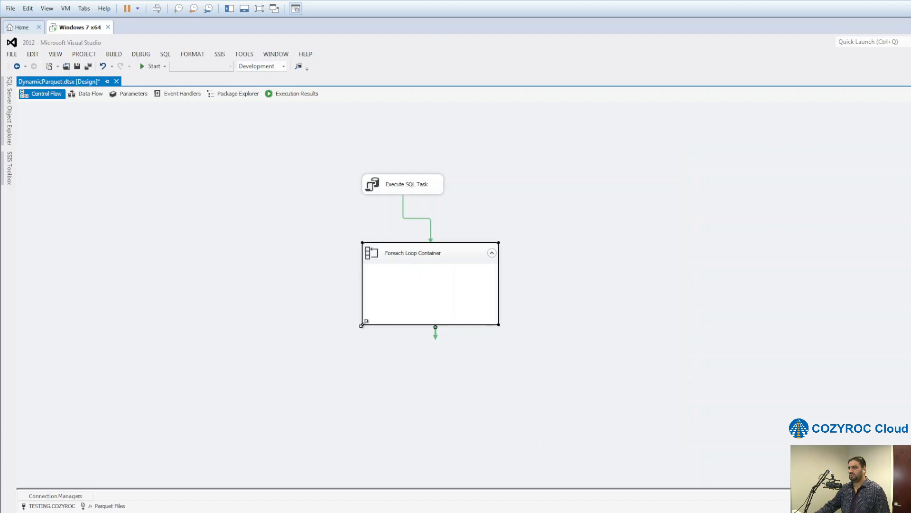
drag(364, 324, 374, 298)
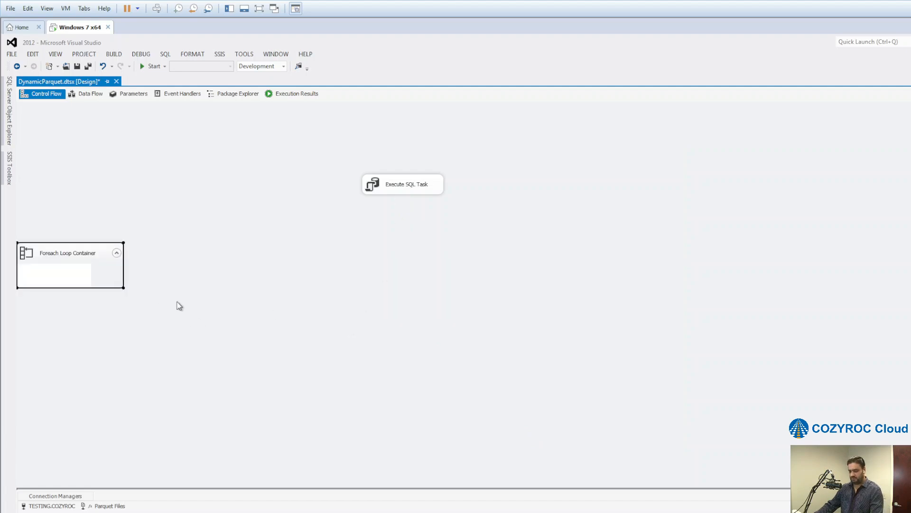
key(ctrl+z)
click(422, 184)
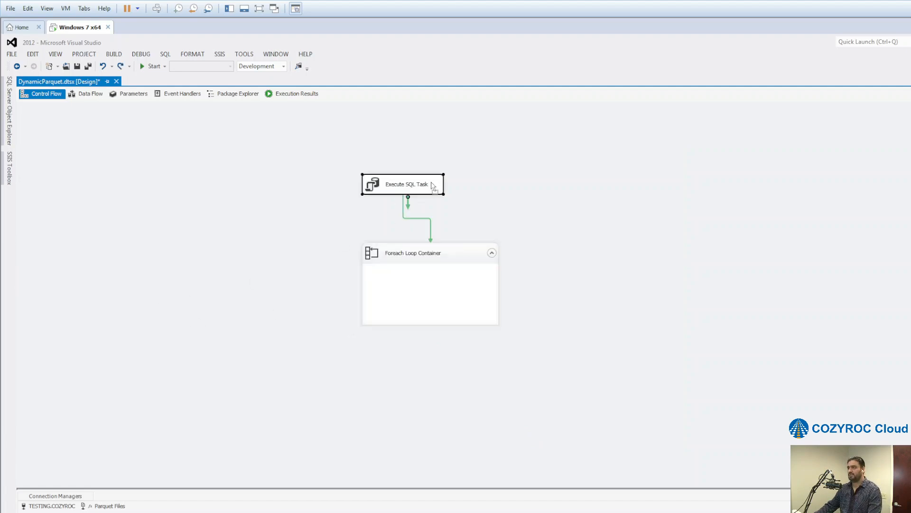
drag(431, 182, 398, 289)
key(ctrl+z)
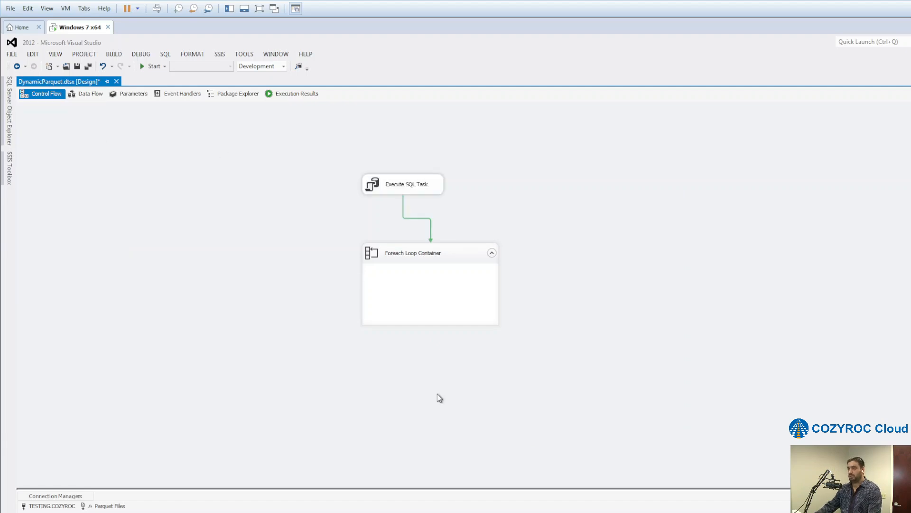
drag(596, 392, 216, 127)
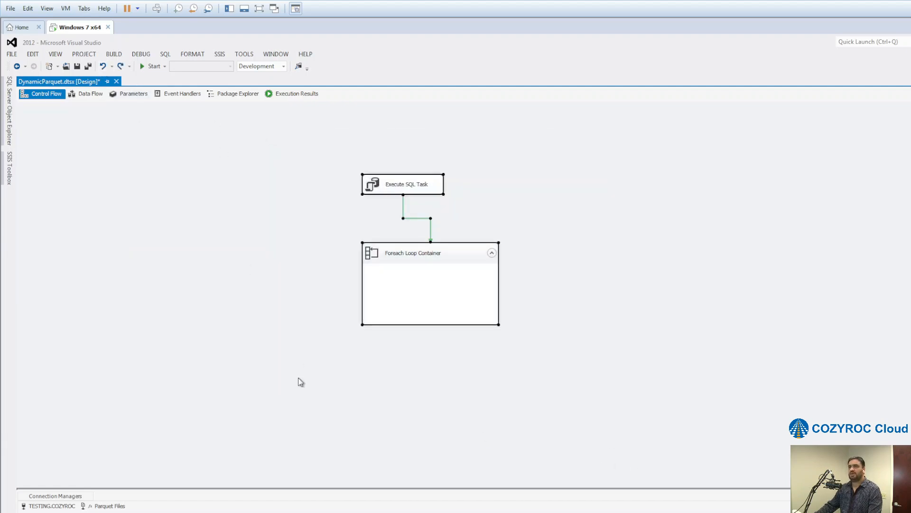
click(298, 363)
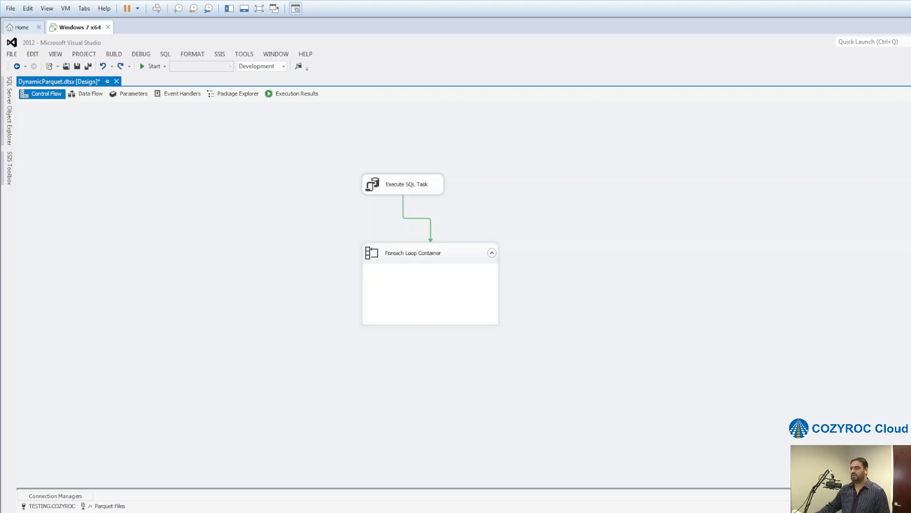
Add a Data Flow Task Plus inside the Foreach Loop Container.
click(9, 163)
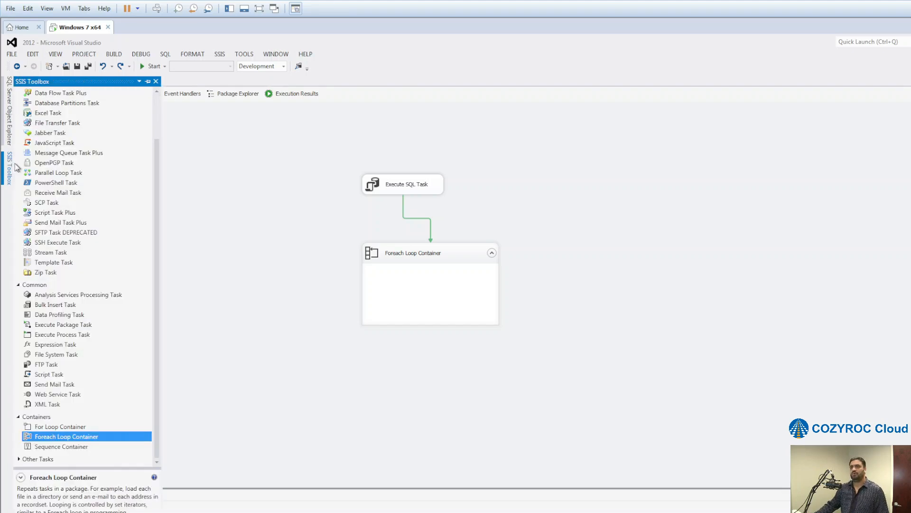
scroll(72, 171, up, 2)
drag(69, 149, 403, 283)
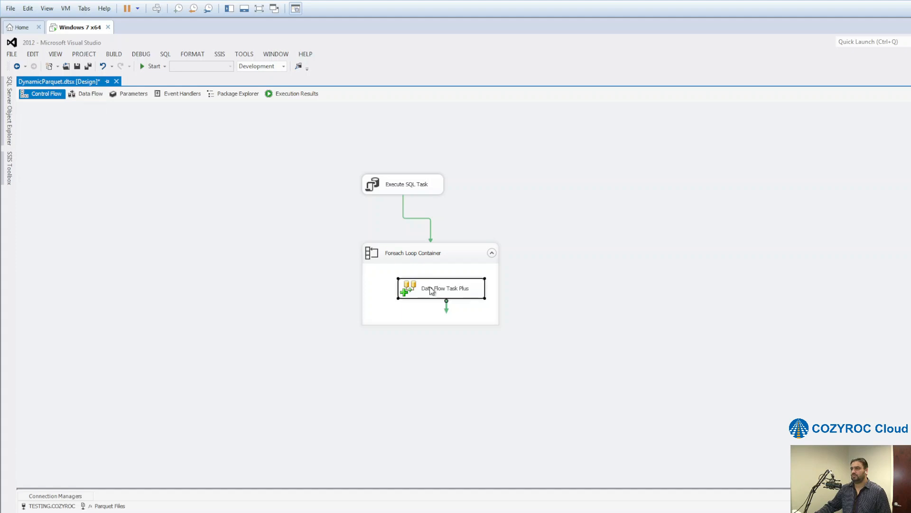
Open the data flow of the Data Flow Task Plus and add a COZYROC Database Source to it.
click(96, 97)
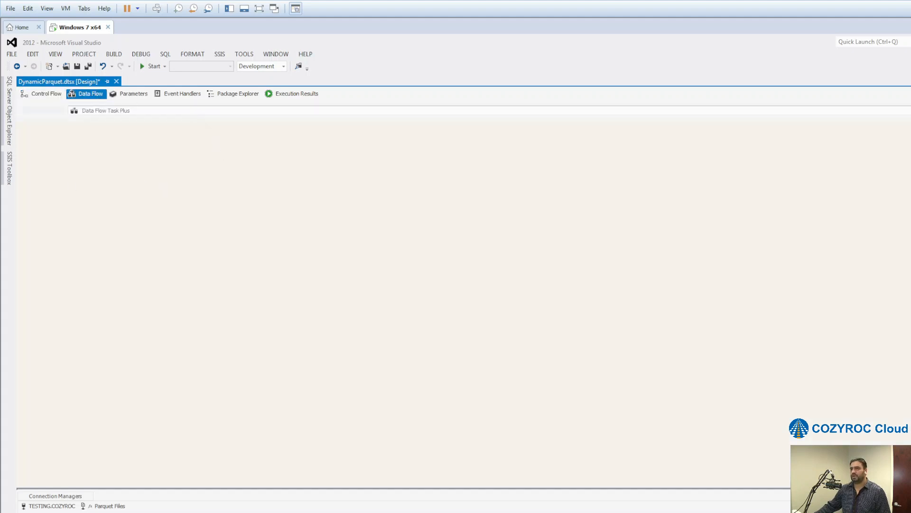
click(10, 162)
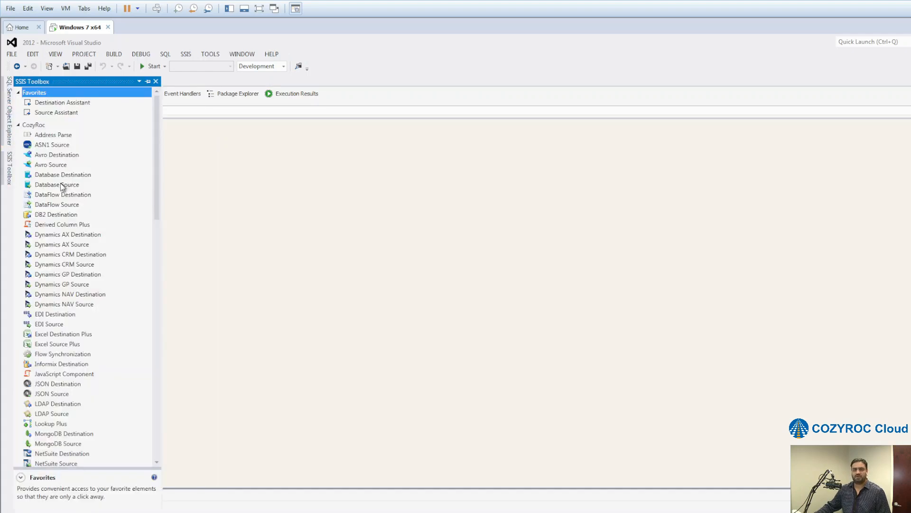
drag(61, 184, 385, 183)
right_click(385, 183)
click(327, 271)
drag(49, 186, 391, 173)
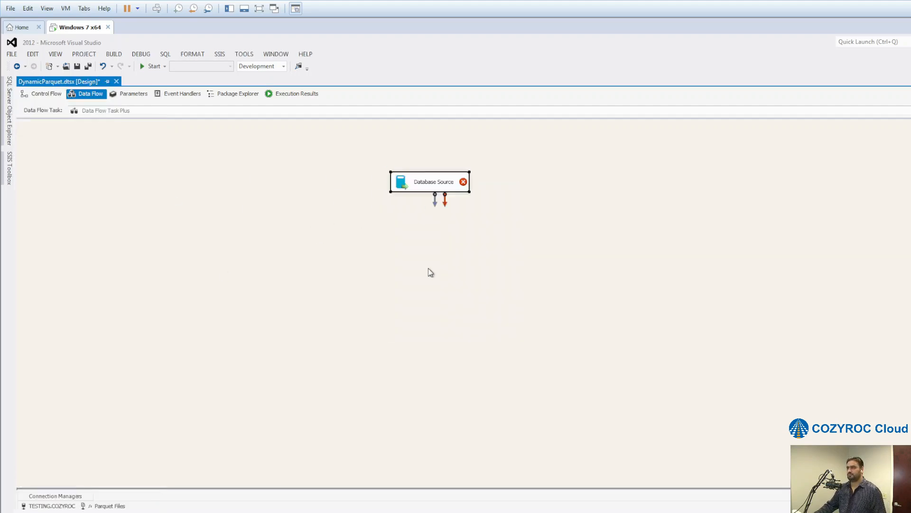
double_click(433, 185)
click(597, 204)
click(524, 213)
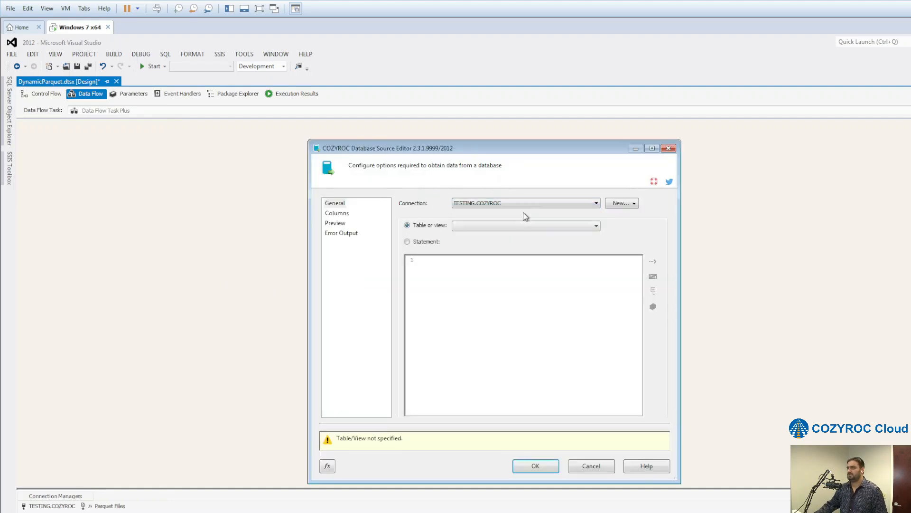
click(408, 242)
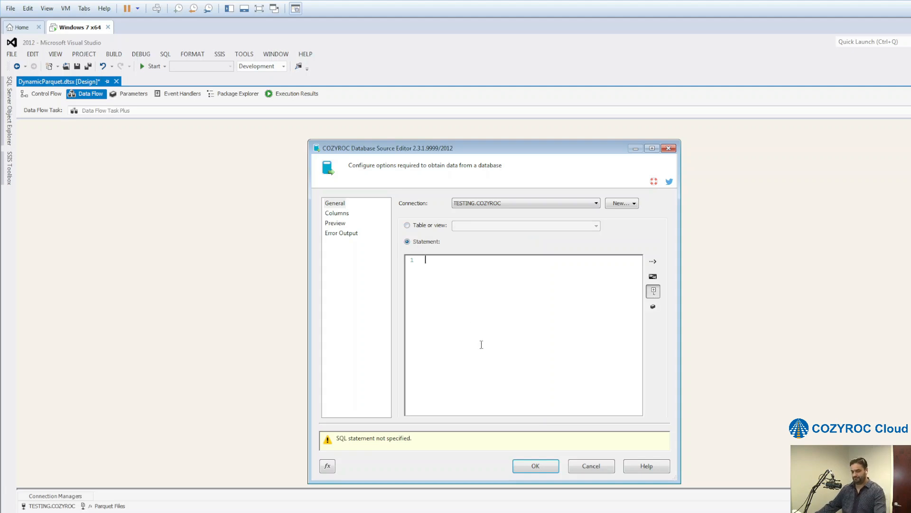
click(592, 466)
Examine the expression of the Var_SchemaTable variable and evaluate it without changing it.
right_click(337, 343)
click(364, 350)
double_click(182, 364)
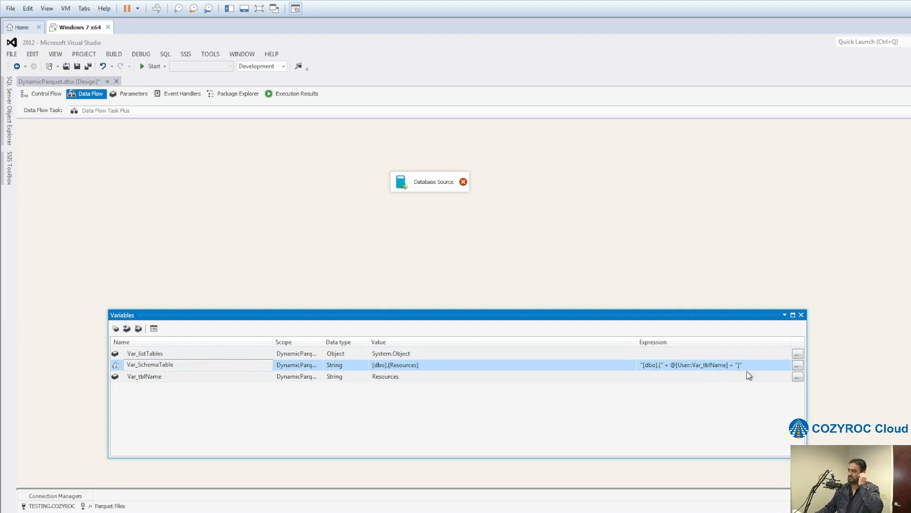
click(798, 366)
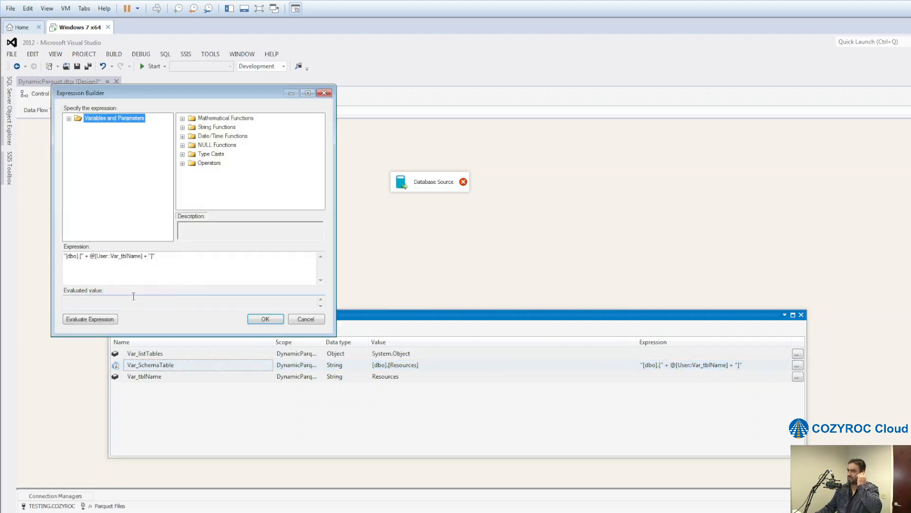
click(102, 320)
drag(114, 300, 74, 297)
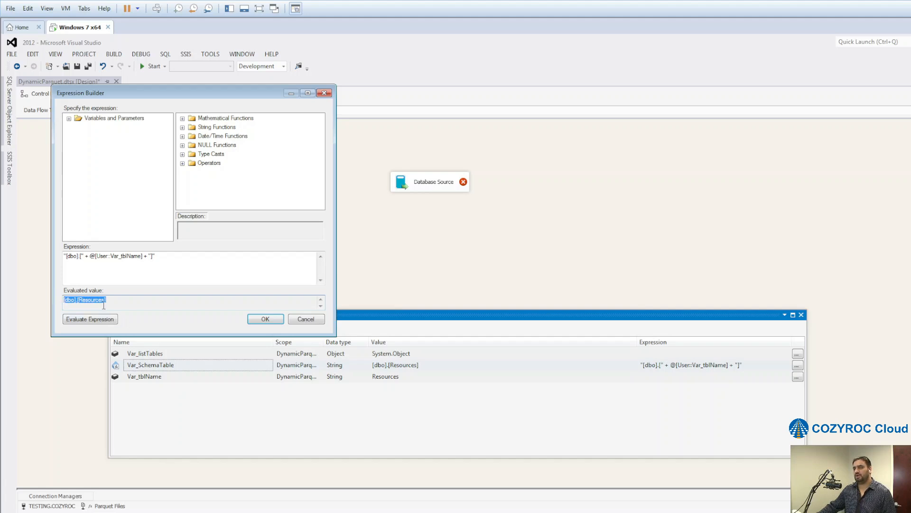
click(310, 320)
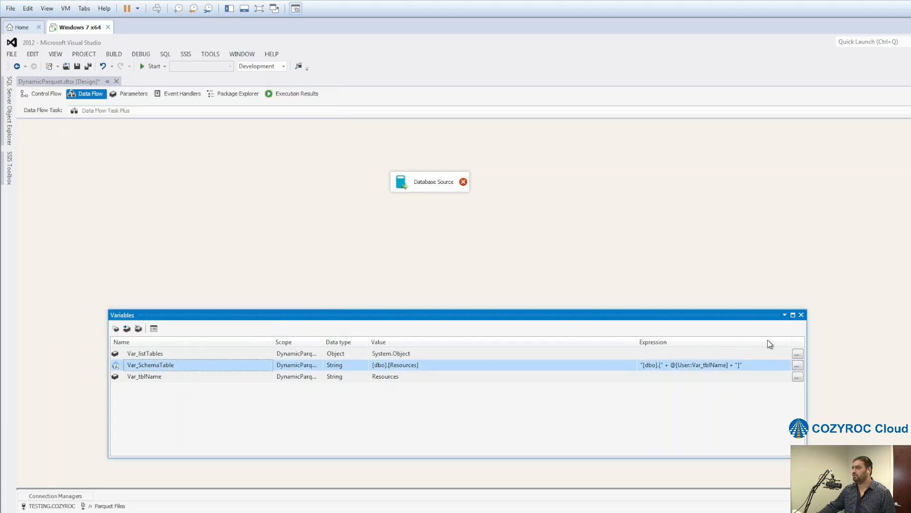
click(801, 315)
Set the Database Source's connection to TESTING.COZYROC and have it read its data from a SQL statement.
double_click(433, 187)
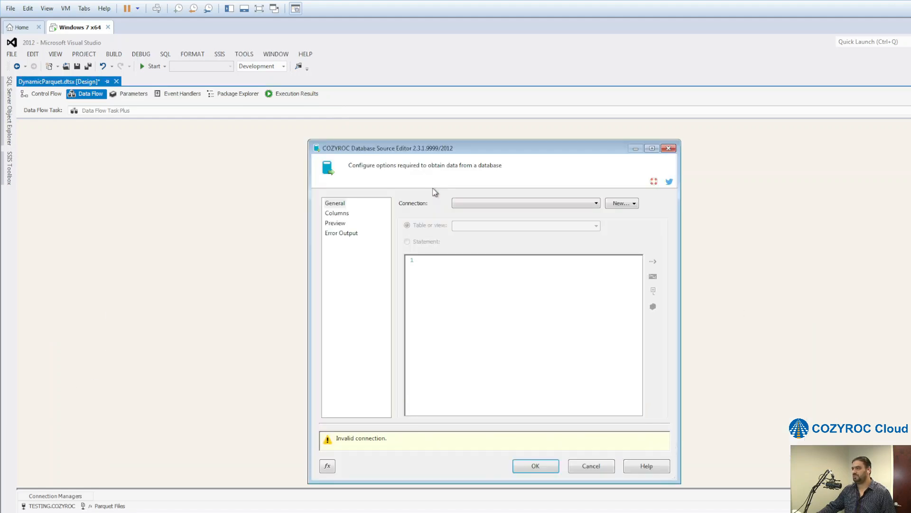
click(489, 204)
click(489, 212)
click(427, 242)
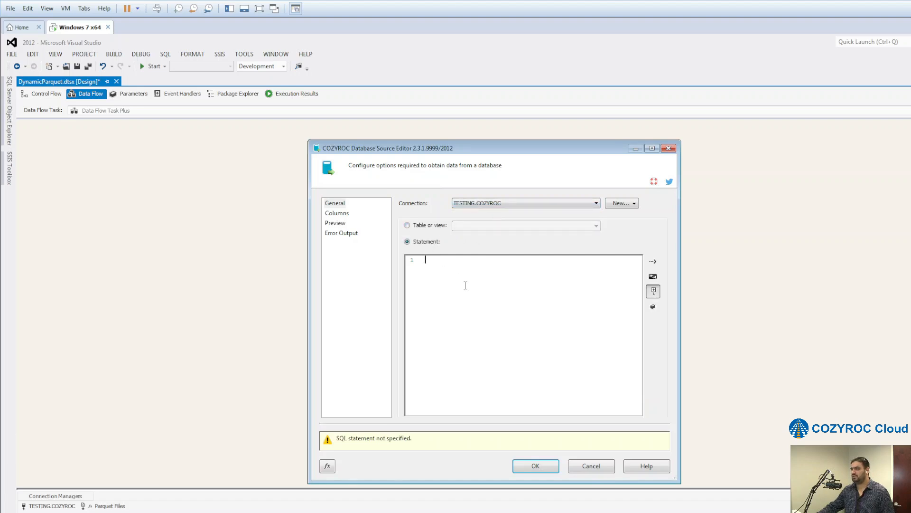
Enter the statement SELECT * FROM followed by the User::Var_SchemaTable variable, load the columns and save the Database Source.
click(467, 287)
text(SELECT * FROM)
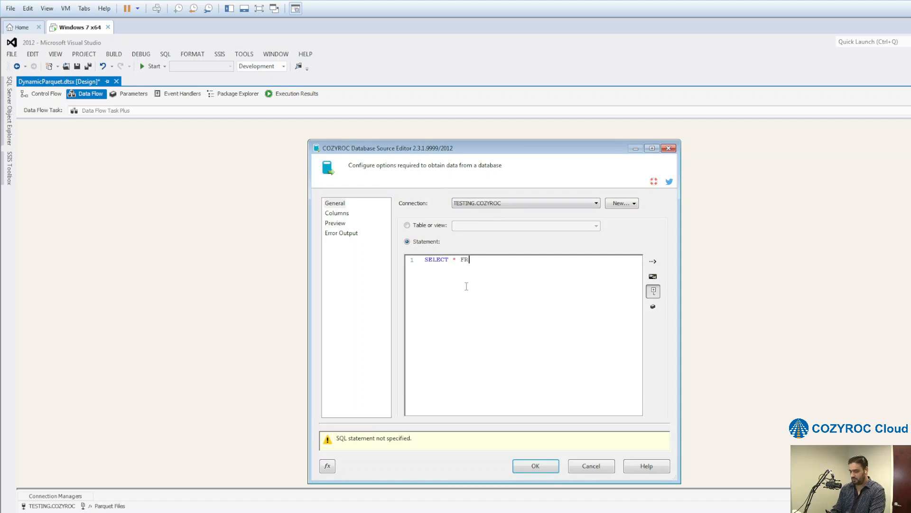
click(654, 306)
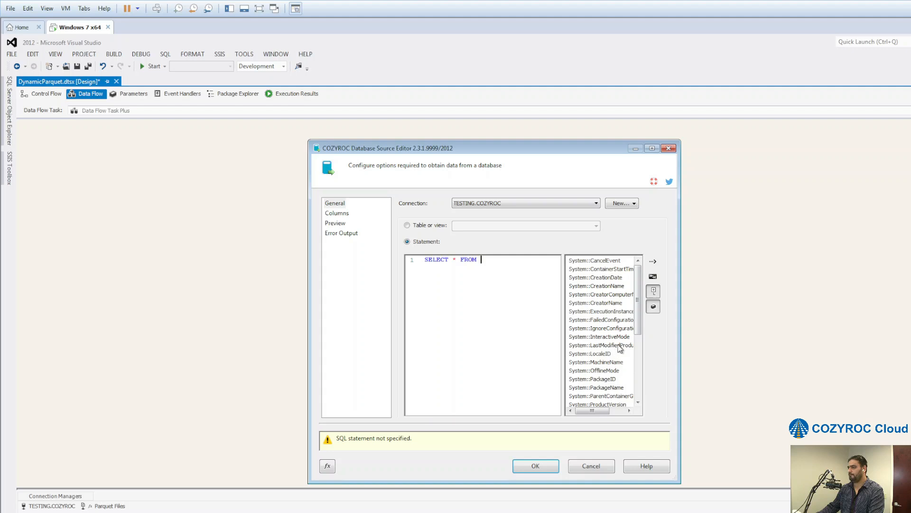
drag(636, 332, 494, 325)
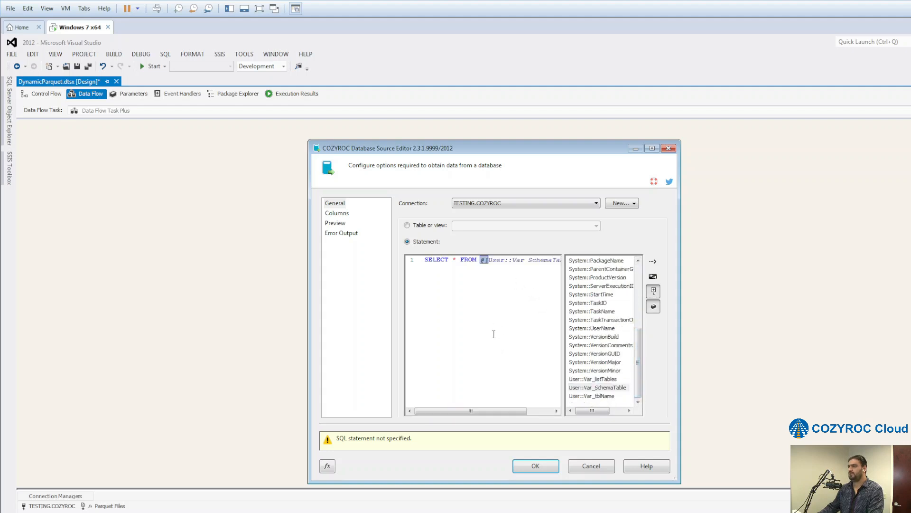
click(338, 213)
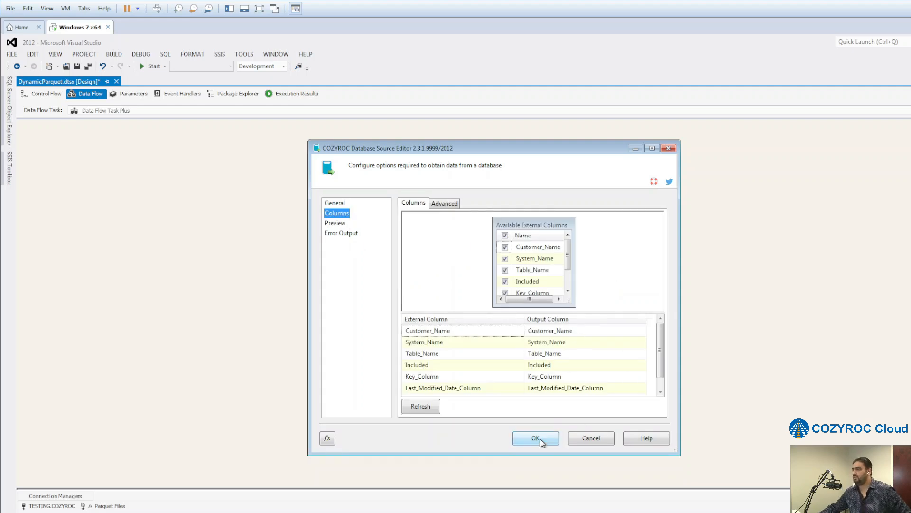
click(536, 437)
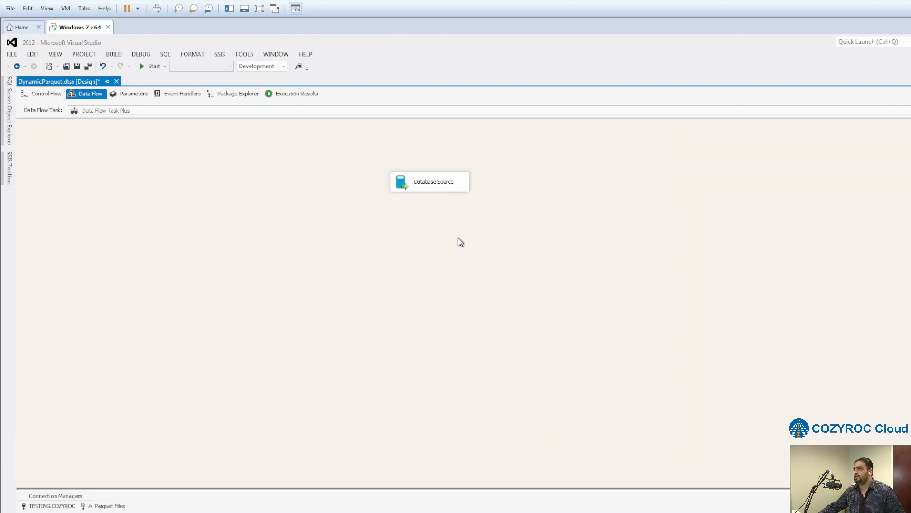
Remove the Database Source's static columns, replacing them with a THUNK_COLUMN for dynamic data flow.
right_click(437, 179)
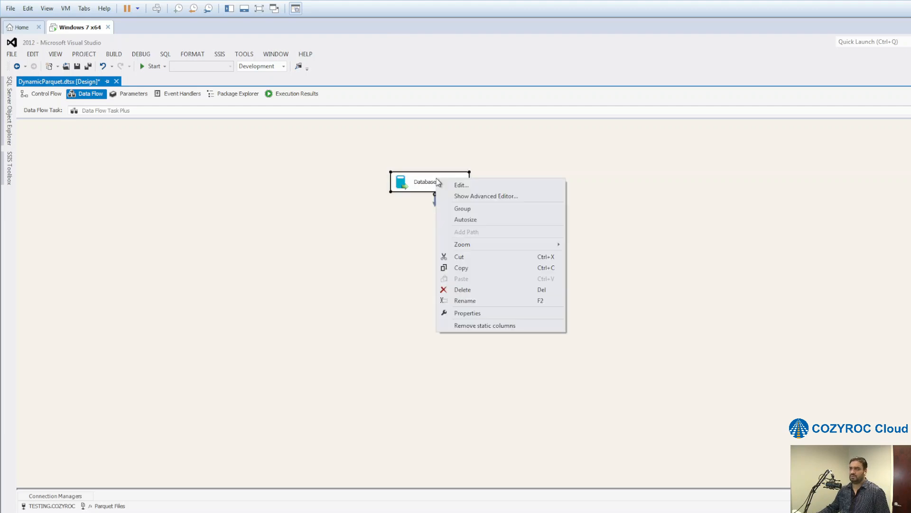
click(479, 326)
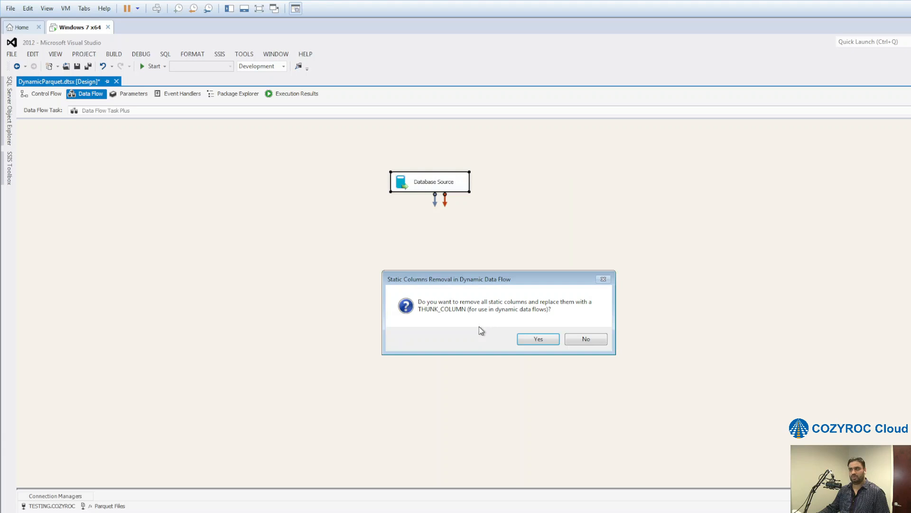
click(536, 339)
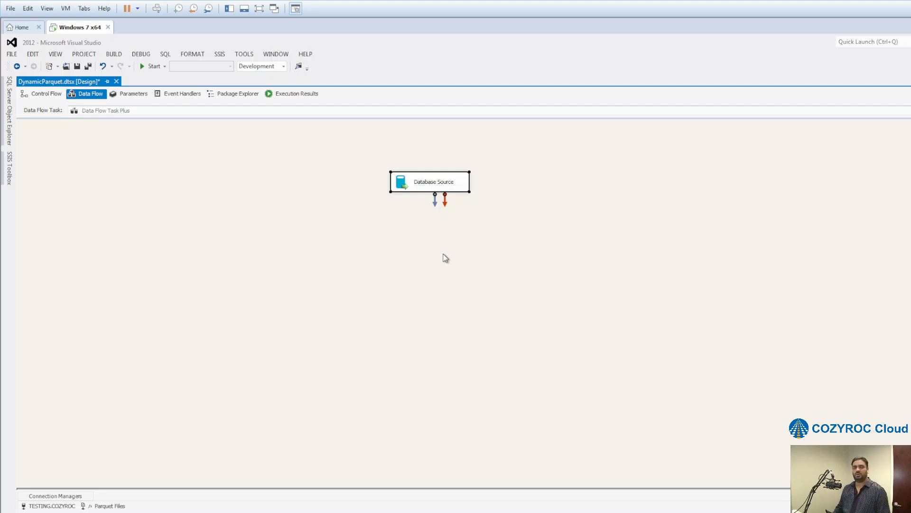
Check the external and output columns of the Database Source Output in the Advanced Editor.
right_click(431, 189)
click(523, 198)
click(532, 170)
click(322, 223)
click(332, 232)
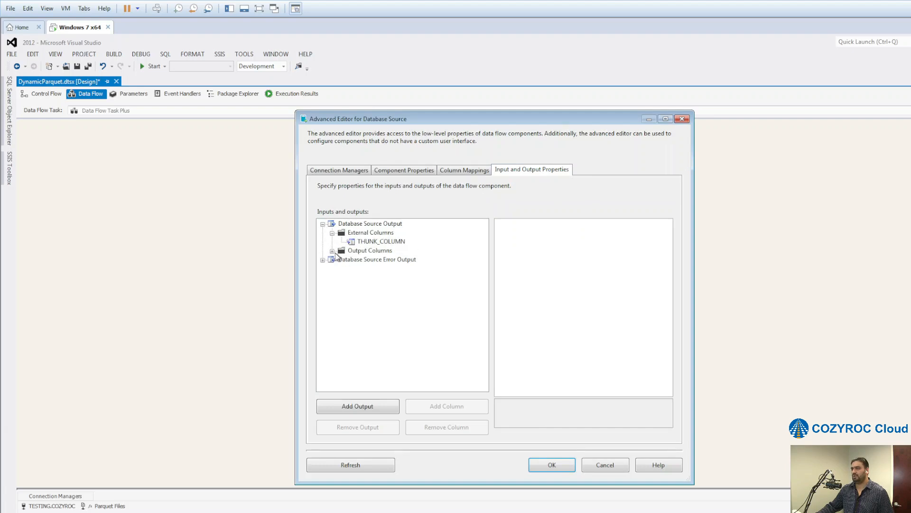
click(332, 251)
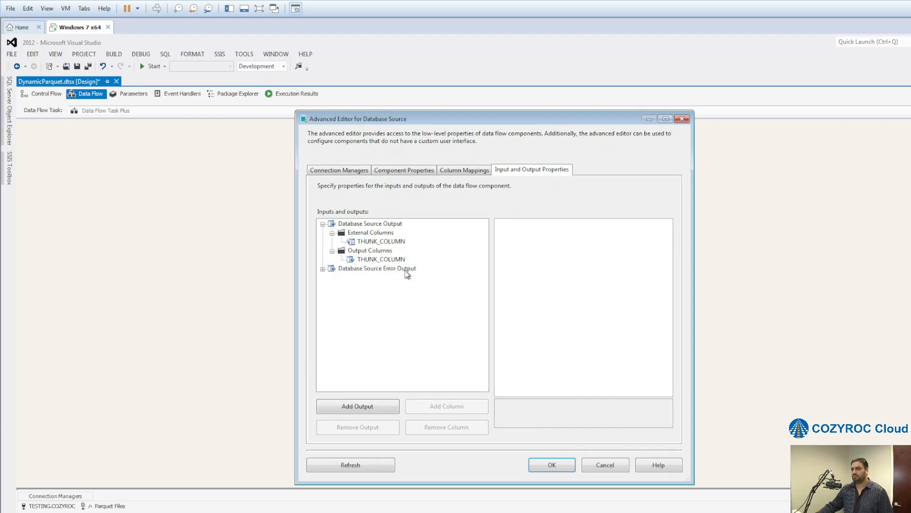
click(571, 469)
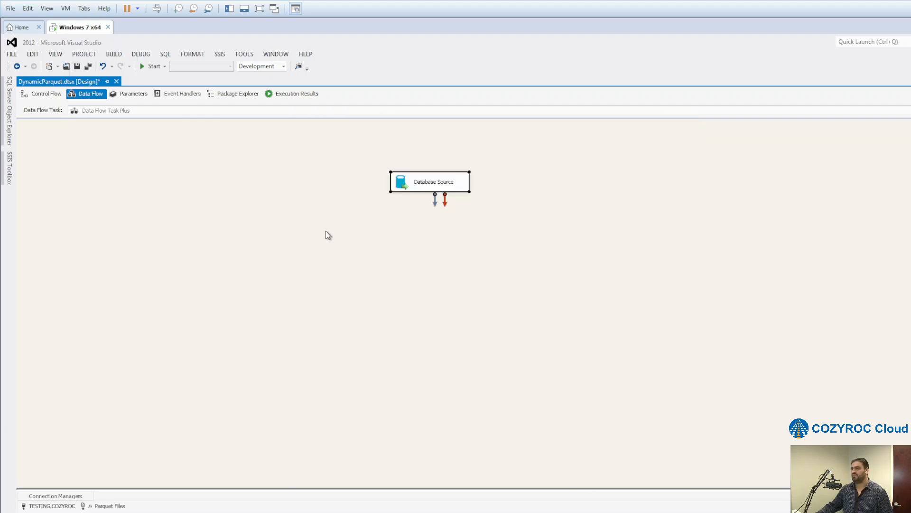
Add a Parquet Destination below the Database Source and connect the source's regular output to it.
click(9, 171)
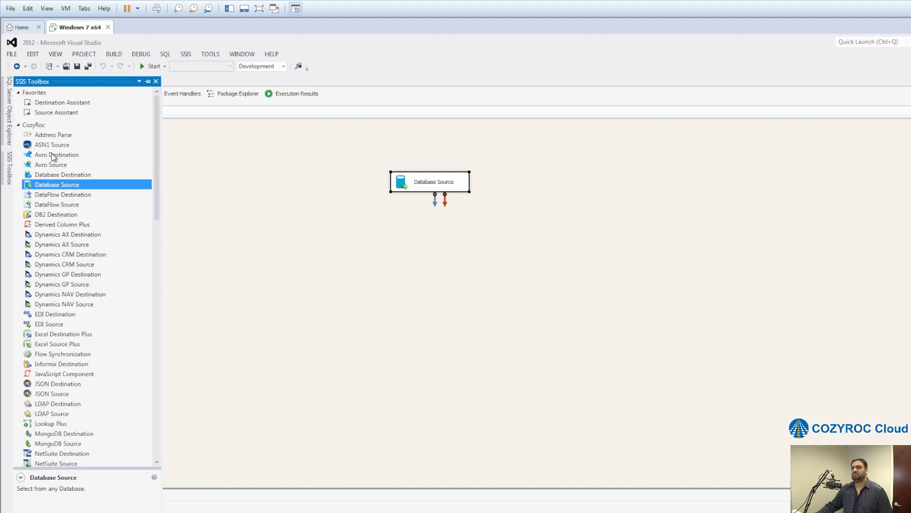
scroll(90, 303, down, 6)
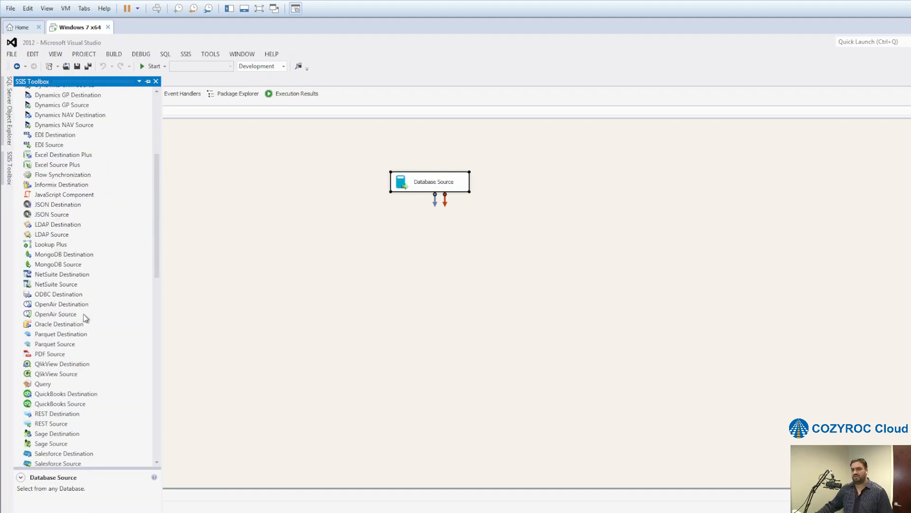
drag(64, 335, 397, 268)
click(432, 185)
drag(435, 198, 440, 278)
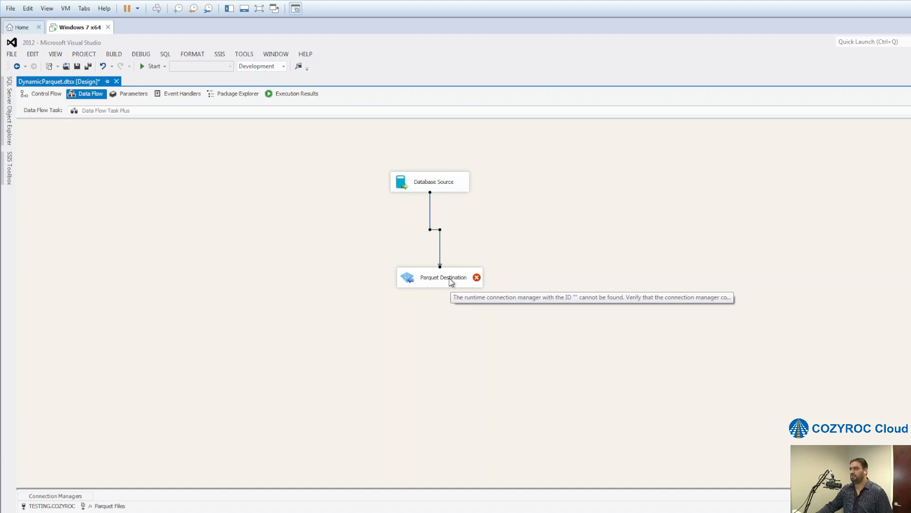
Set the Parquet Destination's connection to Parquet Files.
double_click(451, 282)
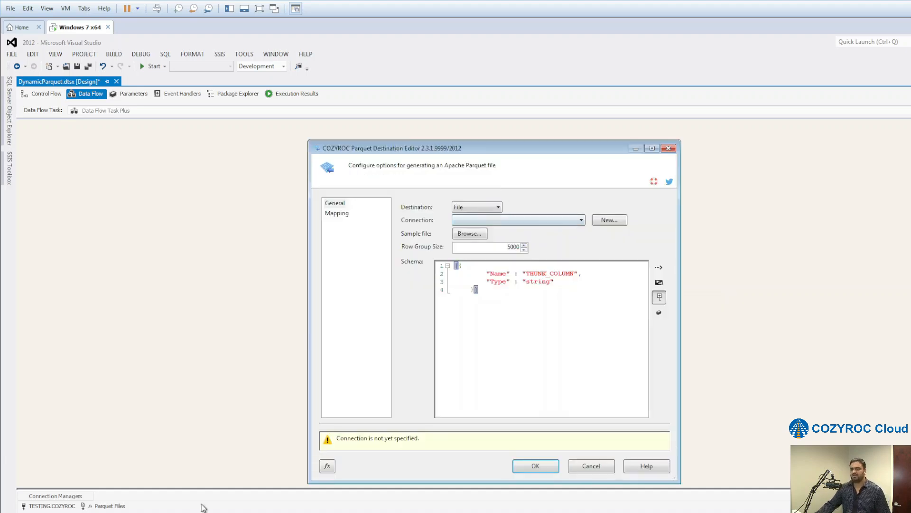
click(581, 219)
click(497, 230)
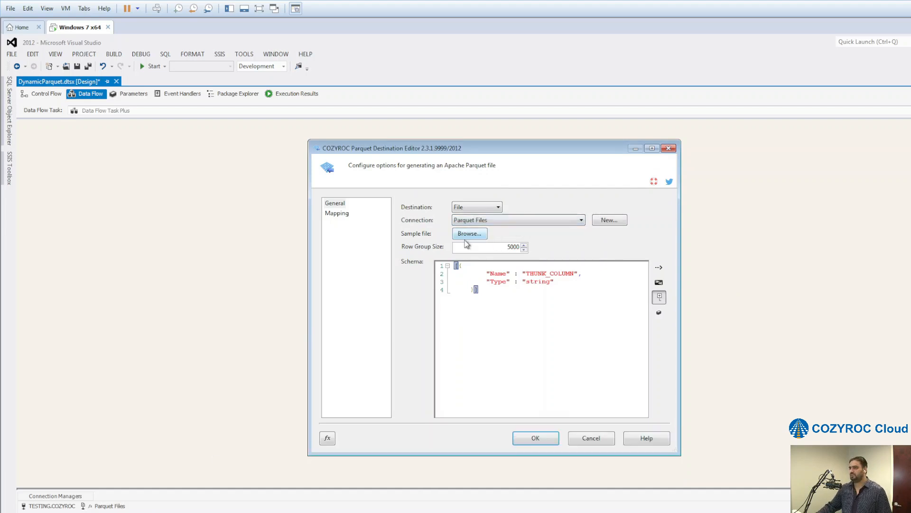
Check the Parquet Destination's THUNK_COLUMN mapping and accept the destination's settings.
click(336, 214)
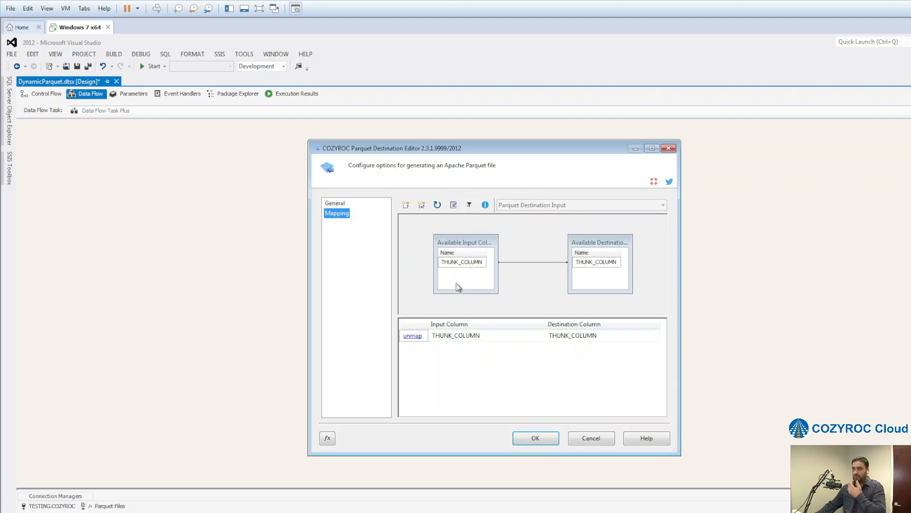
click(530, 439)
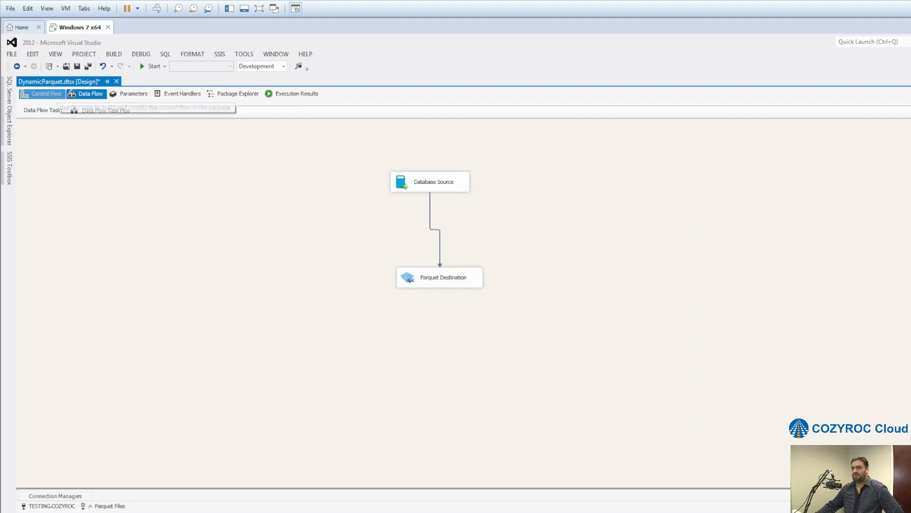
Inspect the Parquet Files folder inside Downloads in Windows Explorer before running the package.
click(76, 512)
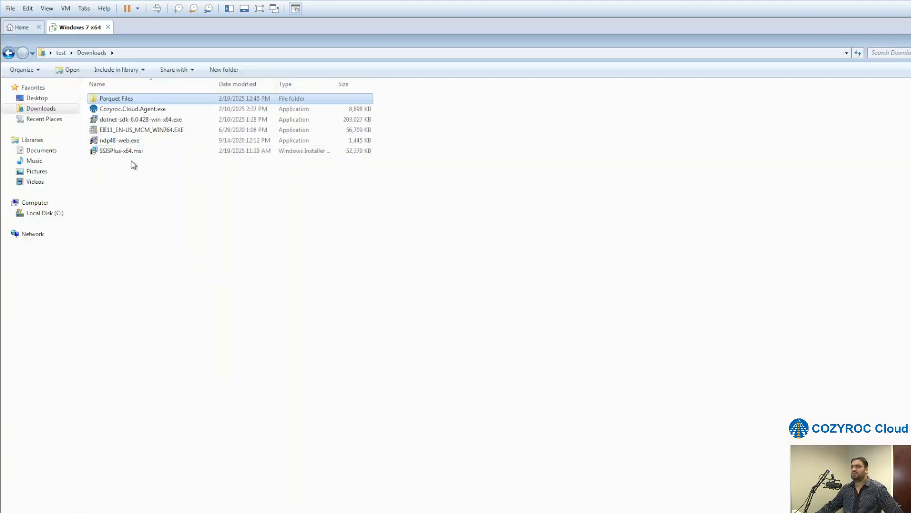
double_click(122, 101)
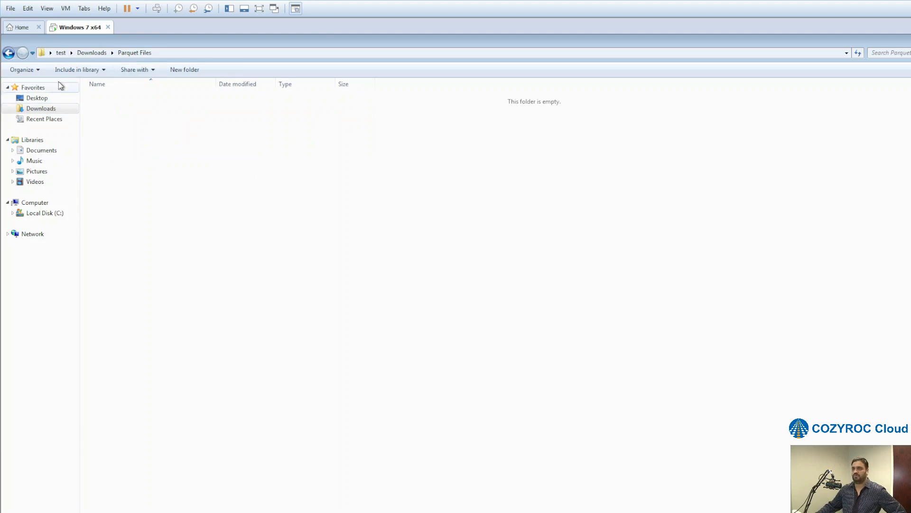
click(9, 53)
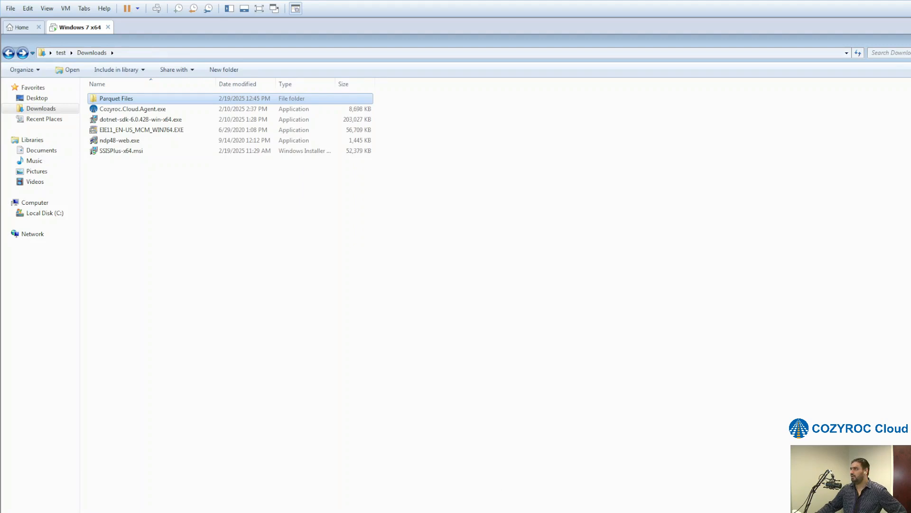
key(alt+Tab)
Return to Visual Studio, run the package from the control flow, review its execution progress, and stop debugging.
click(46, 93)
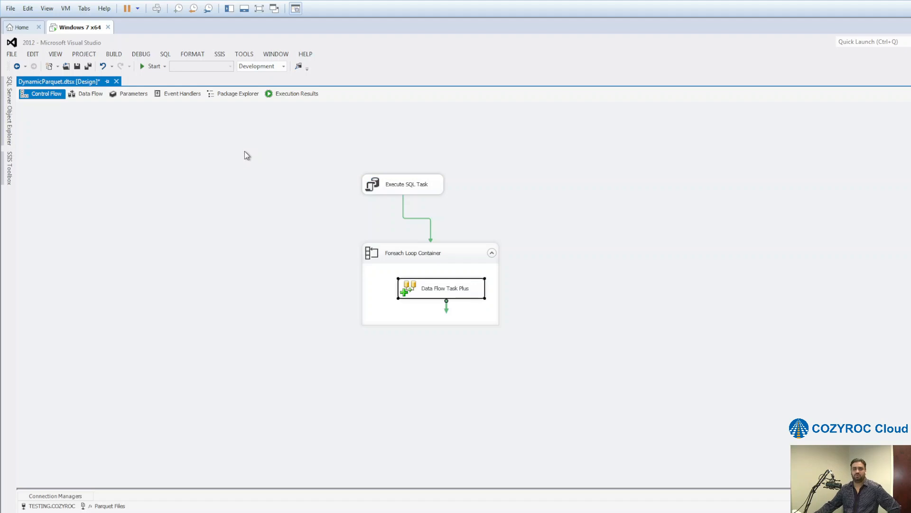
click(144, 66)
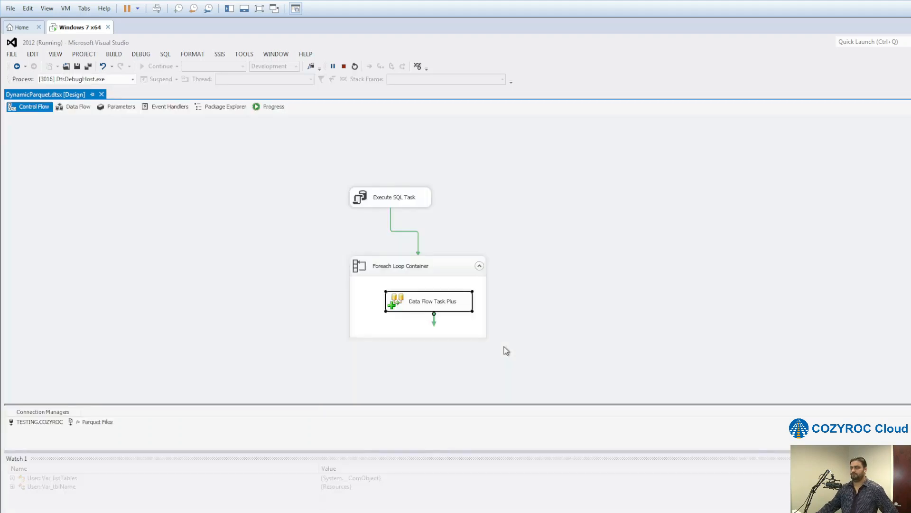
click(282, 108)
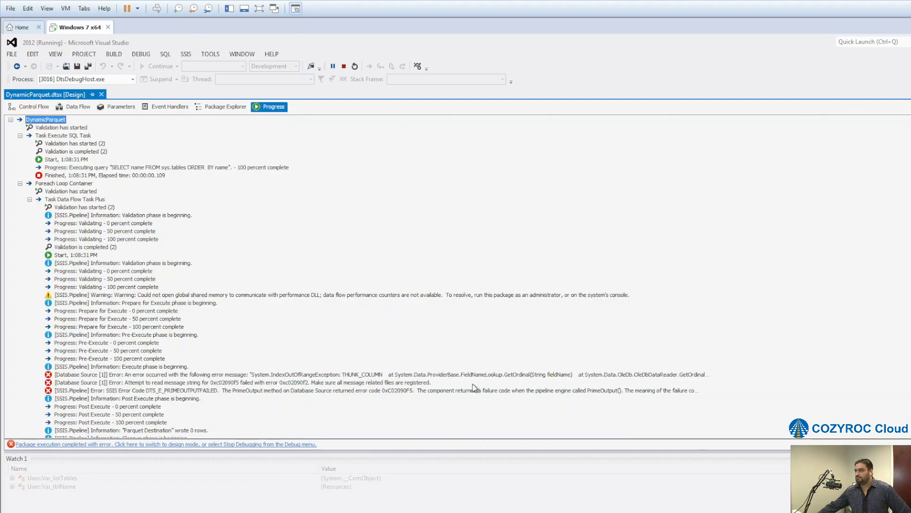
click(34, 107)
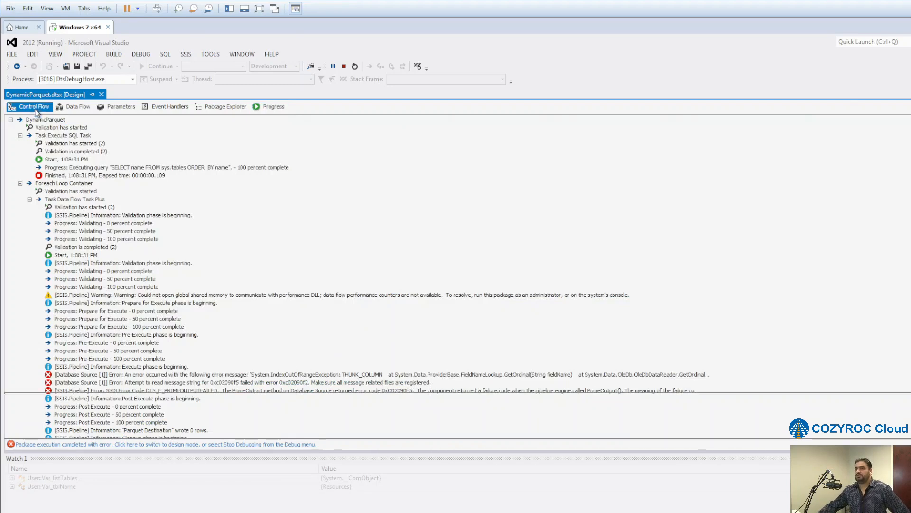
click(344, 66)
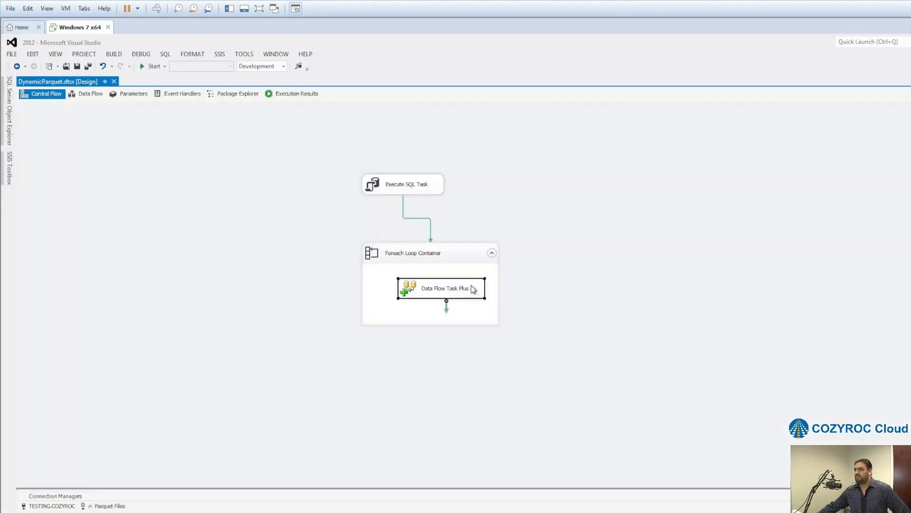
Enable the dynamic option for both the Database Source and the Parquet Destination in the Data Flow Task Plus.
click(95, 98)
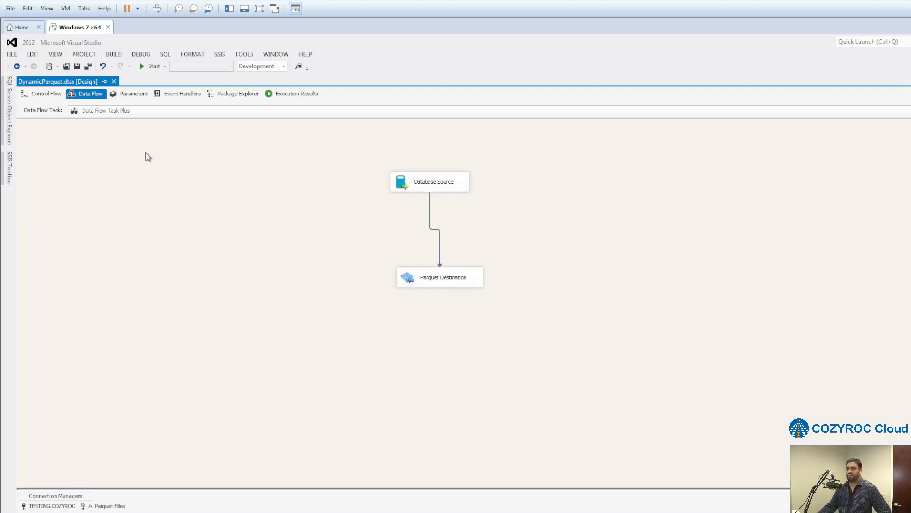
click(48, 97)
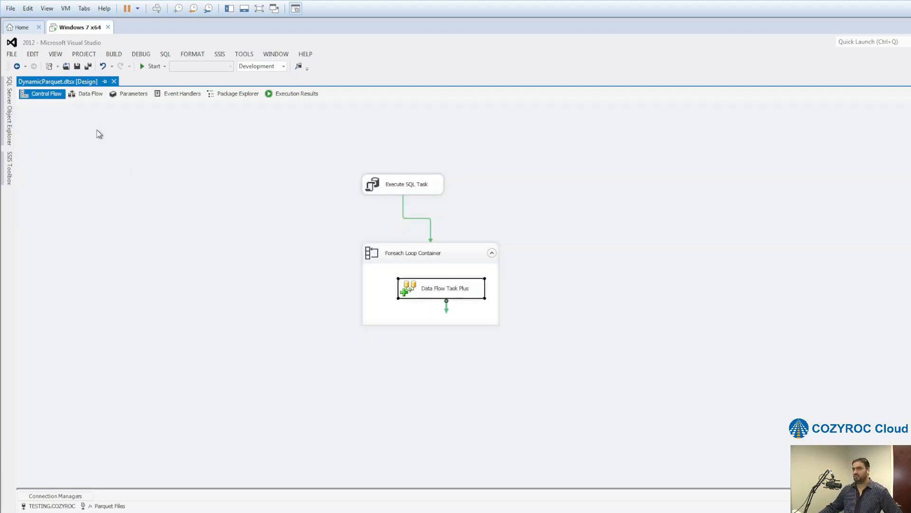
double_click(455, 293)
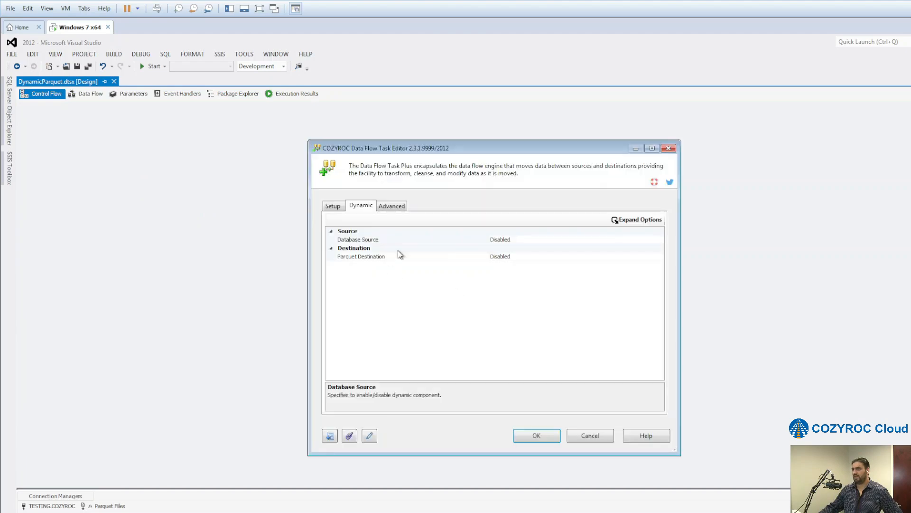
click(660, 241)
click(660, 240)
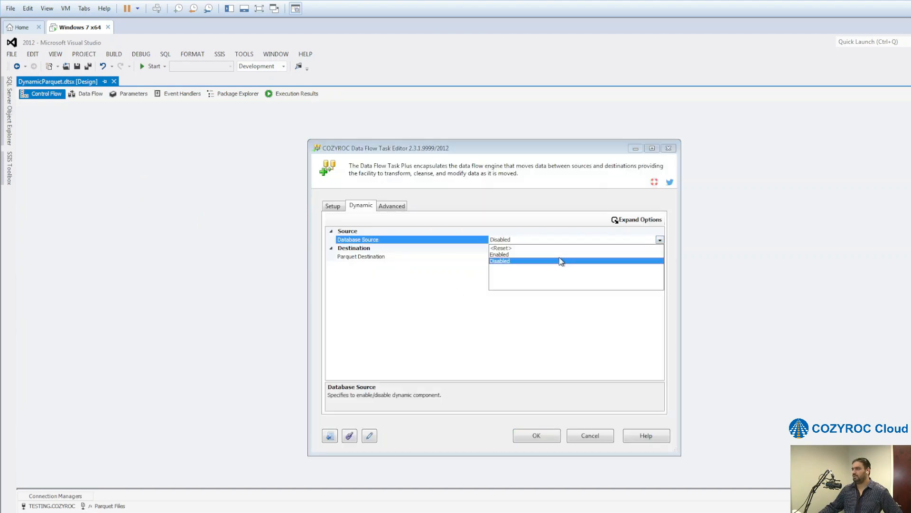
click(514, 256)
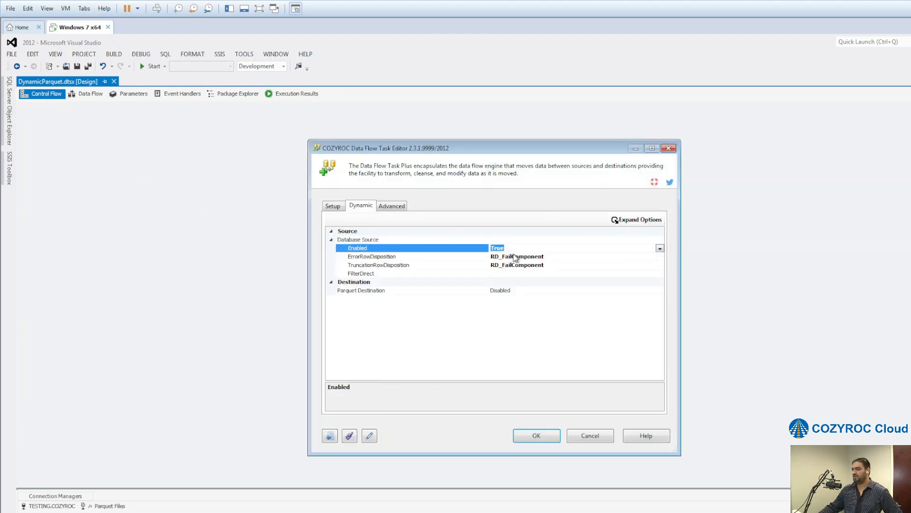
click(660, 290)
click(660, 292)
click(516, 308)
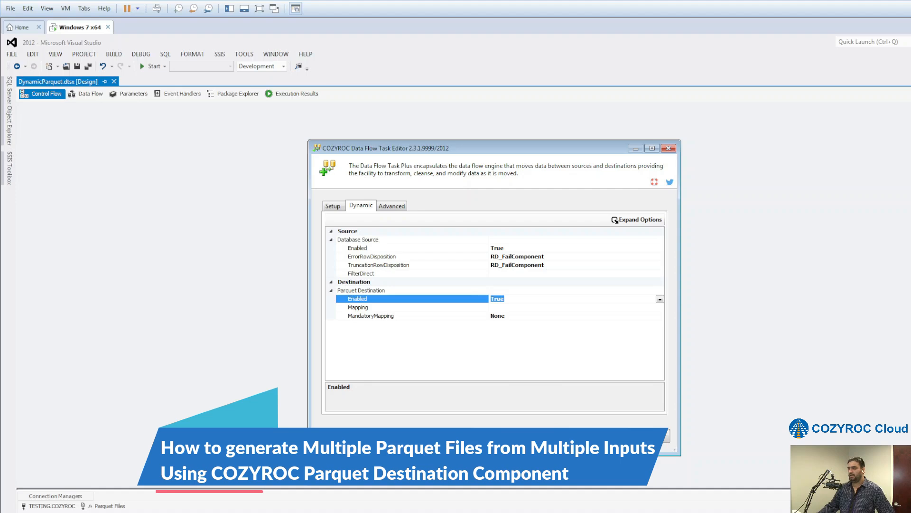
click(603, 435)
click(286, 286)
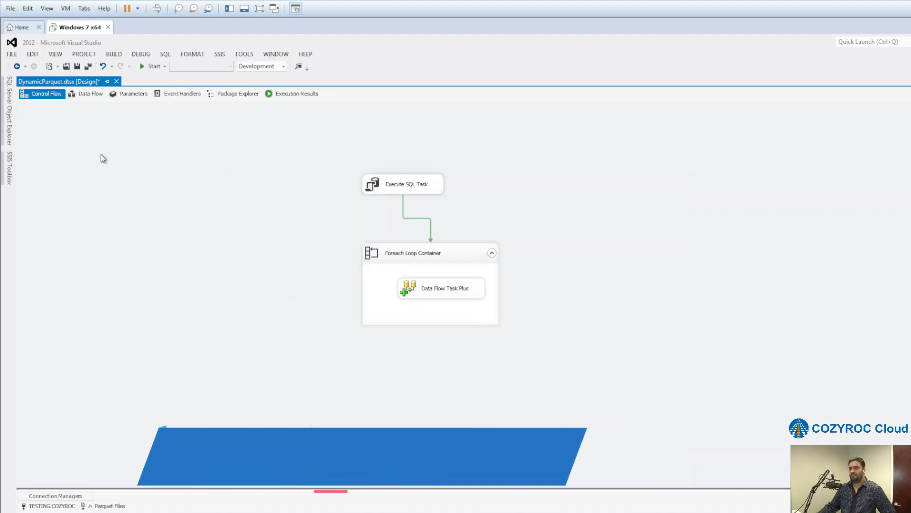
Run the package, stop debugging, and check the generated files in the Parquet Files folder in Windows Explorer.
click(147, 66)
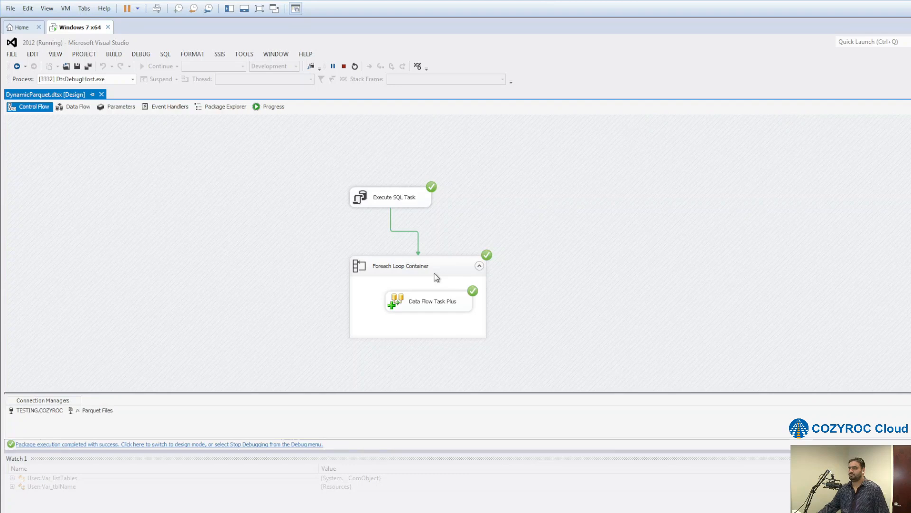
click(344, 66)
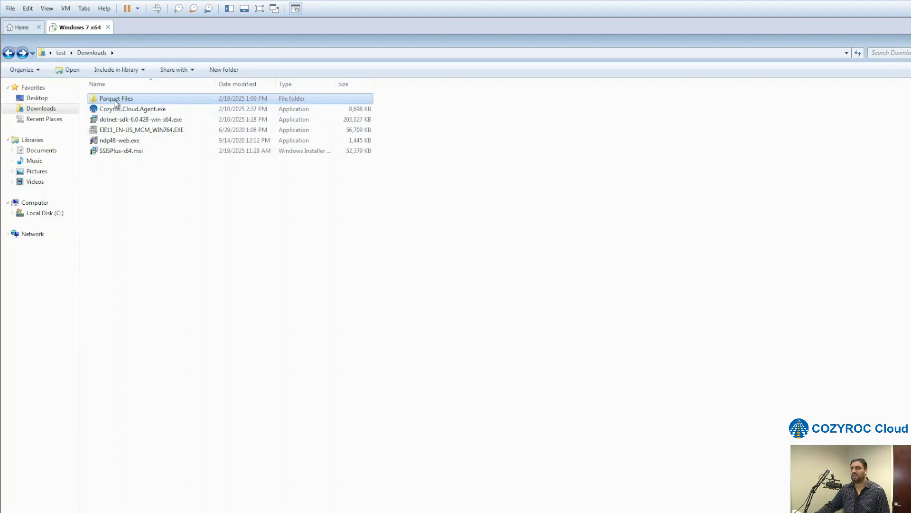
double_click(118, 99)
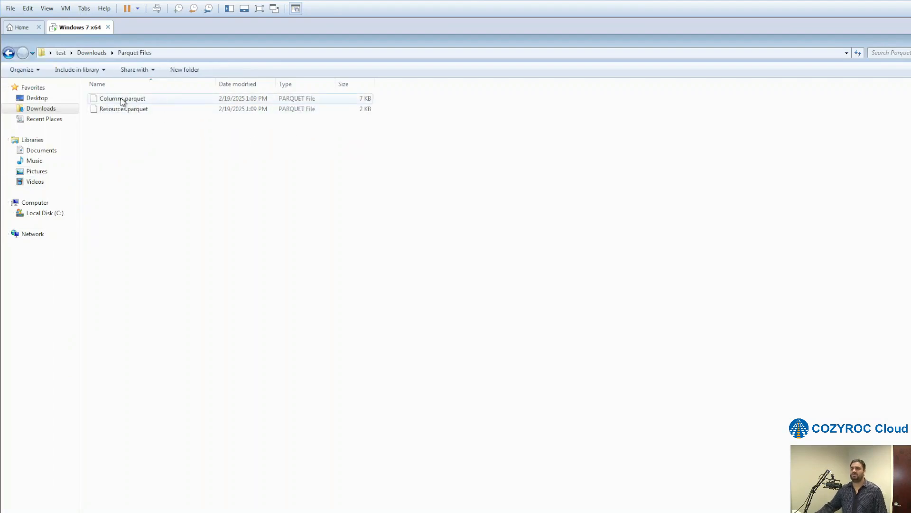
click(122, 98)
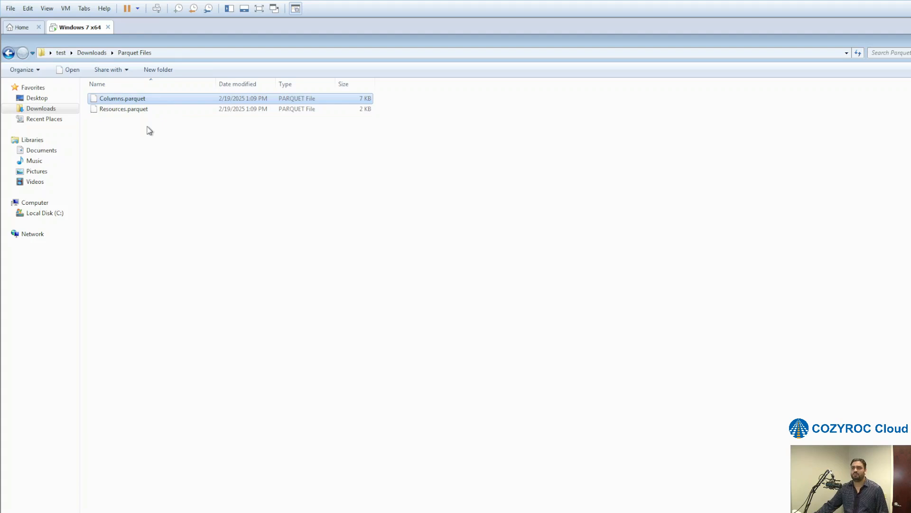
click(124, 109)
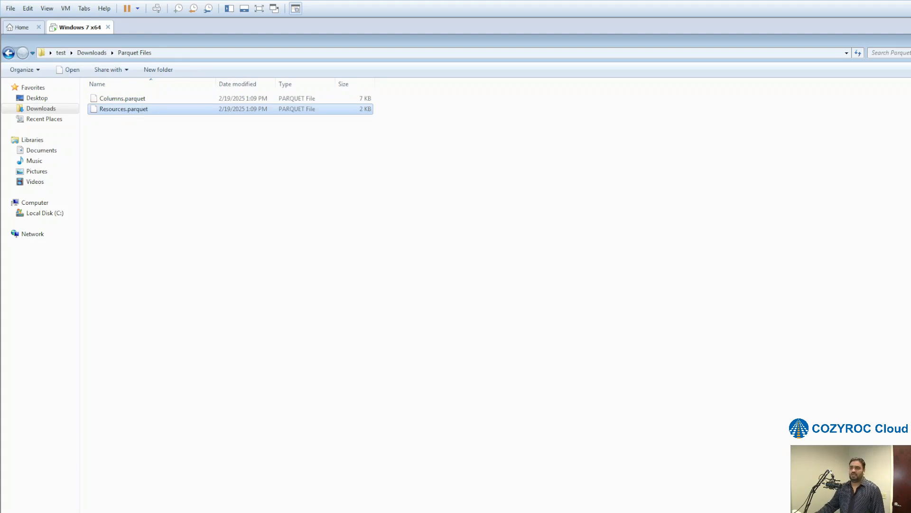
Return to Visual Studio and view the data of the COZYROC database's dbo.Columns table to compare with the generated files.
key(alt+Tab)
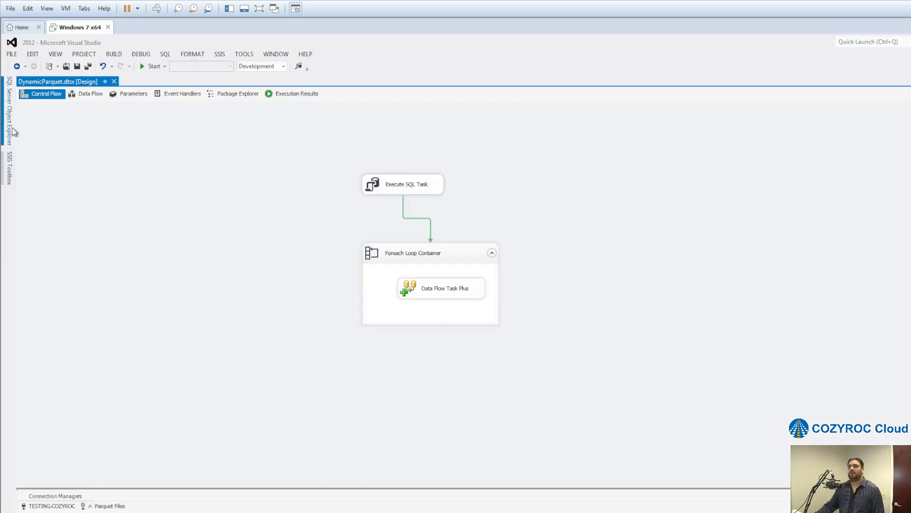
click(9, 126)
click(113, 204)
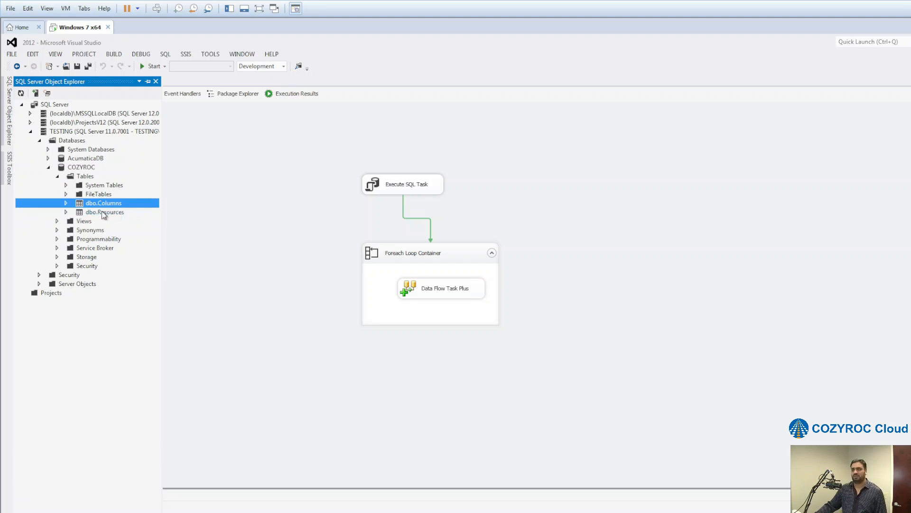
click(103, 213)
click(106, 204)
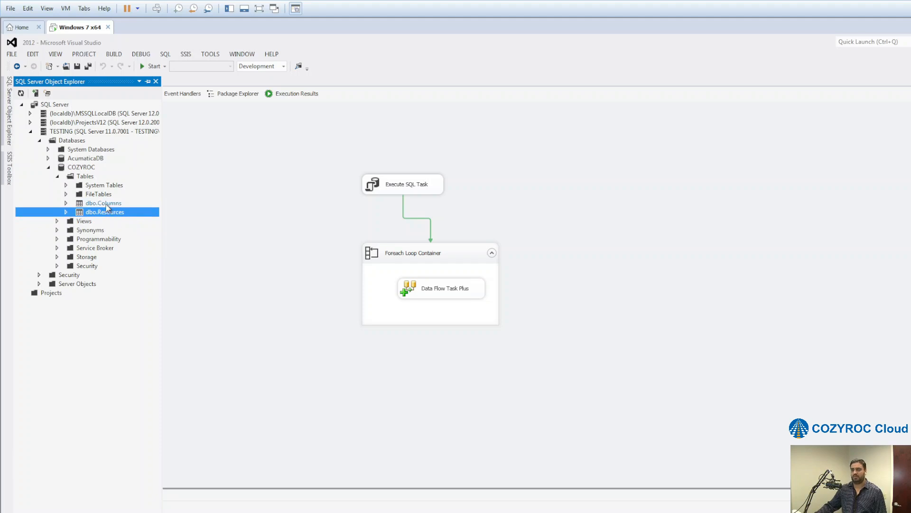
right_click(107, 204)
click(138, 269)
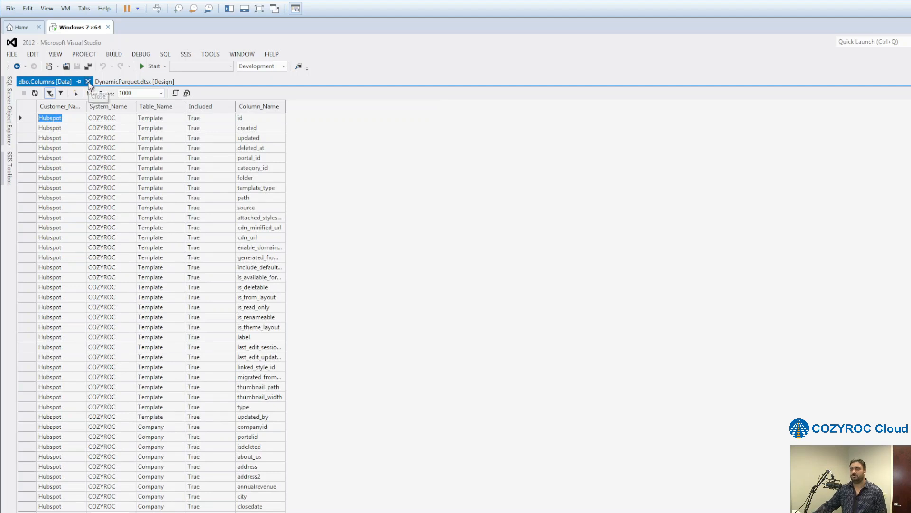
click(87, 81)
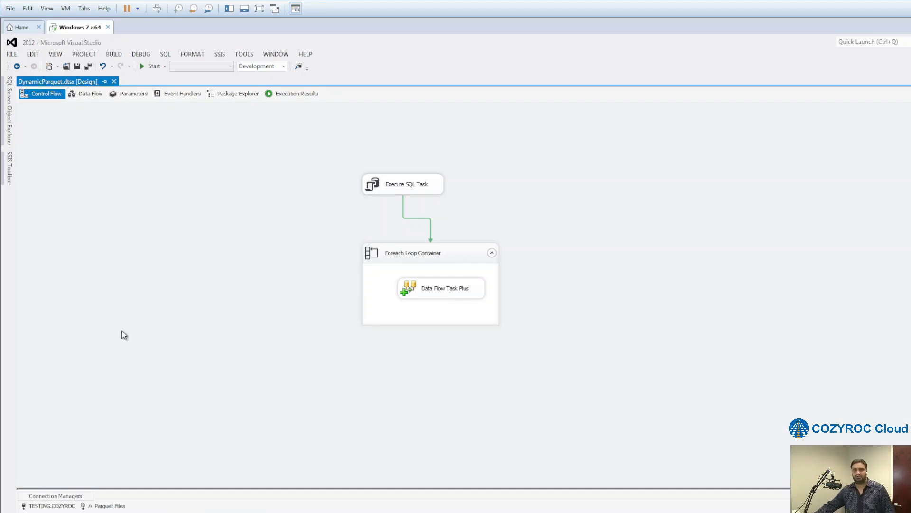
Add a standard Data Flow Task to the control flow beside the Execute SQL Task.
click(9, 166)
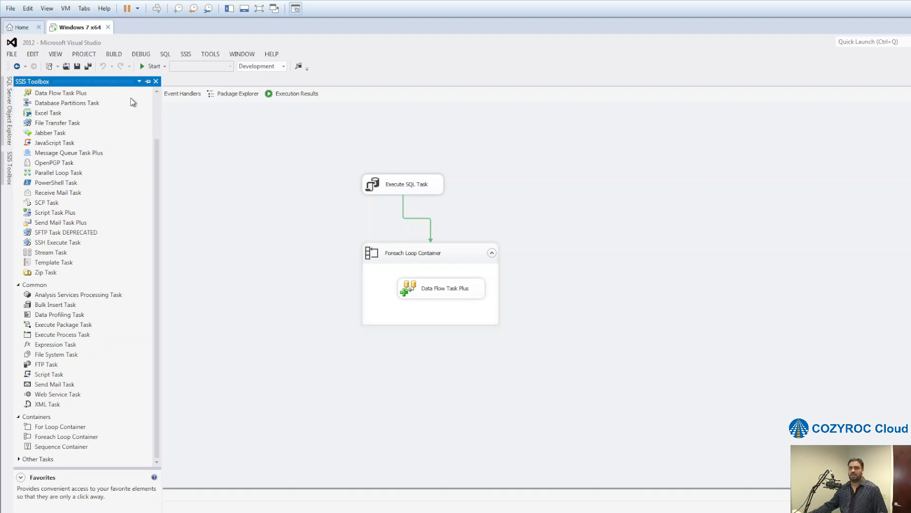
drag(159, 144, 160, 117)
drag(56, 108, 181, 163)
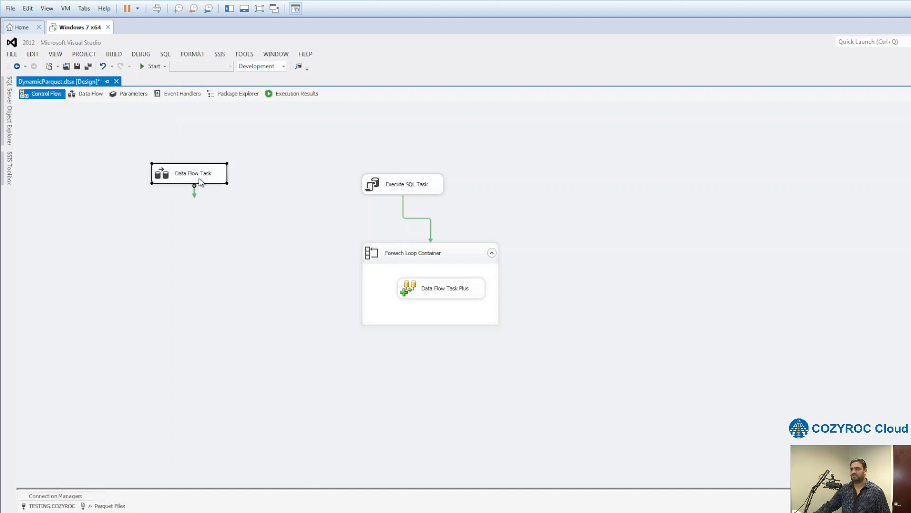
Add a Parquet Source inside the new Data Flow Task.
double_click(202, 177)
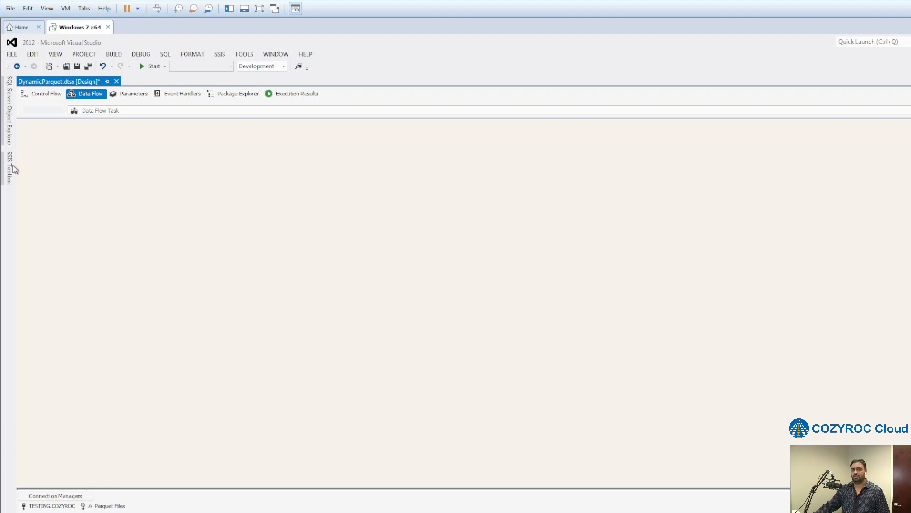
click(10, 170)
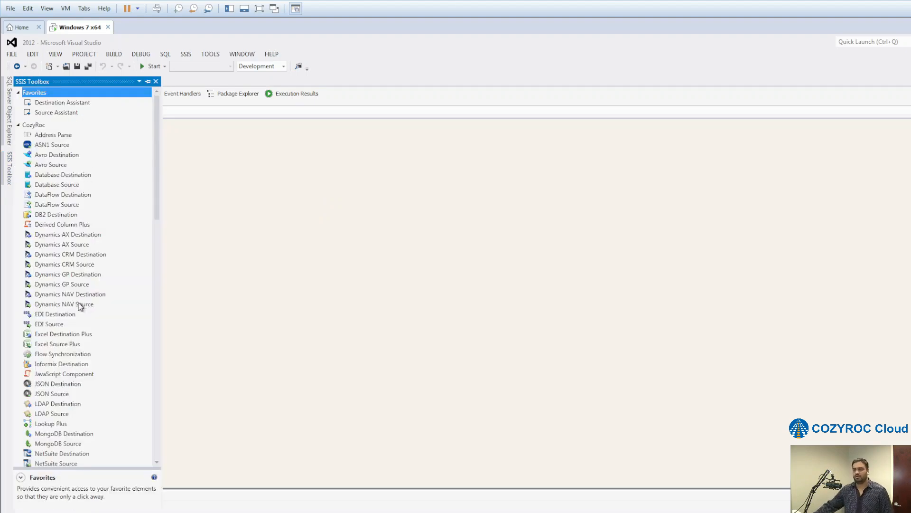
scroll(84, 305, down, 4)
drag(70, 403, 413, 182)
Create a file connection to Resources.parquet for the Parquet Source and examine the loaded schema.
double_click(413, 184)
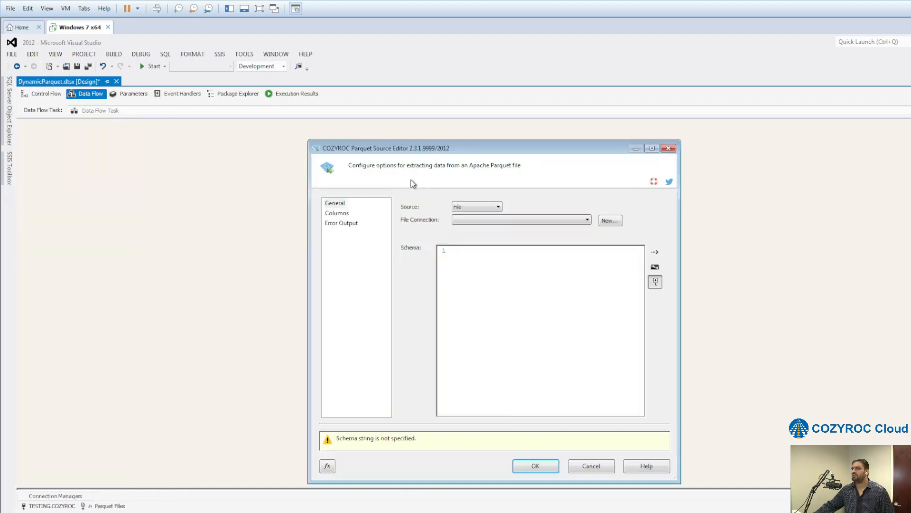
click(609, 221)
click(585, 326)
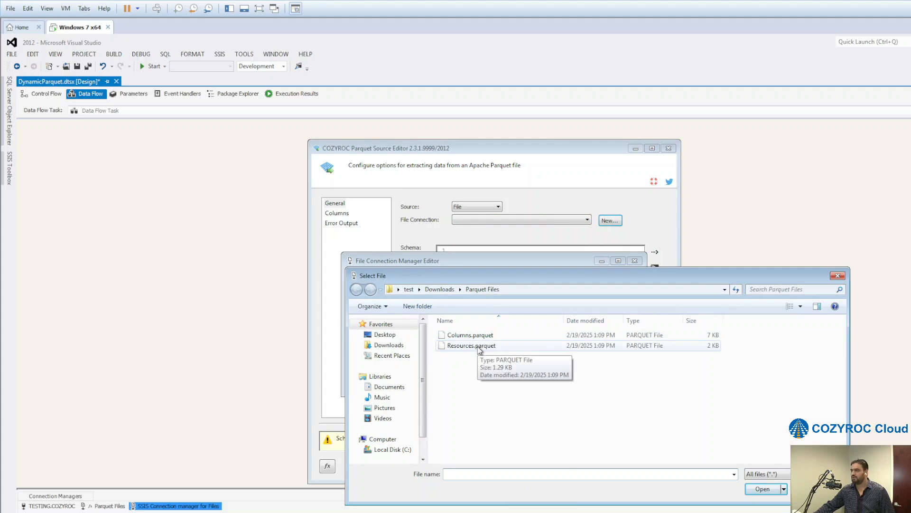
double_click(477, 346)
click(538, 353)
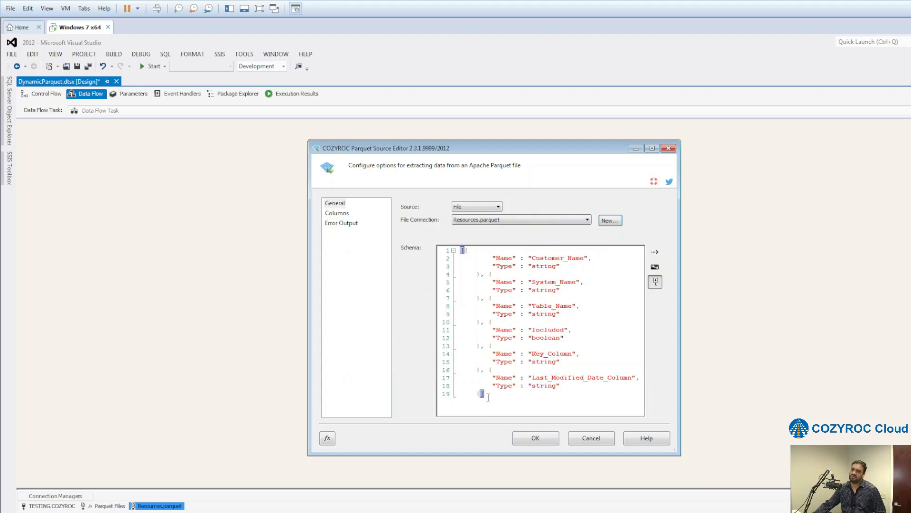
drag(497, 397, 461, 249)
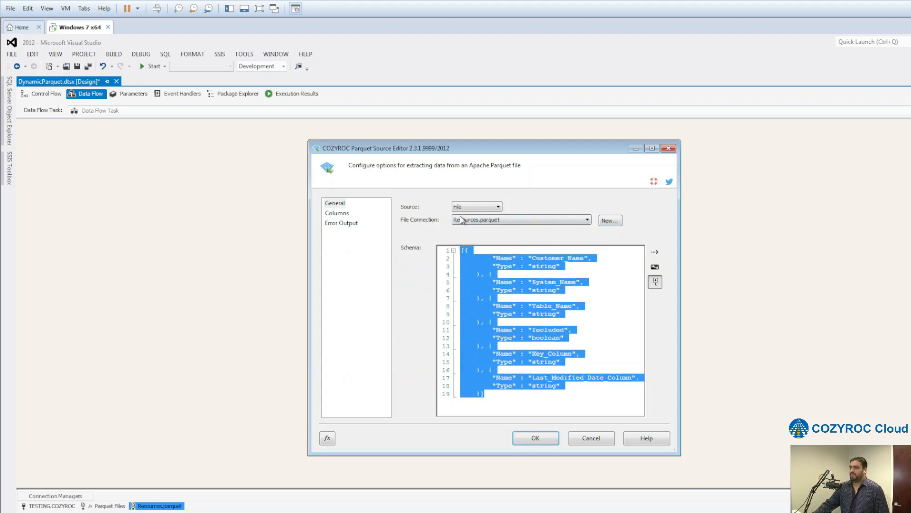
Review the Parquet Source's schema and columns, and accept its configuration.
click(586, 299)
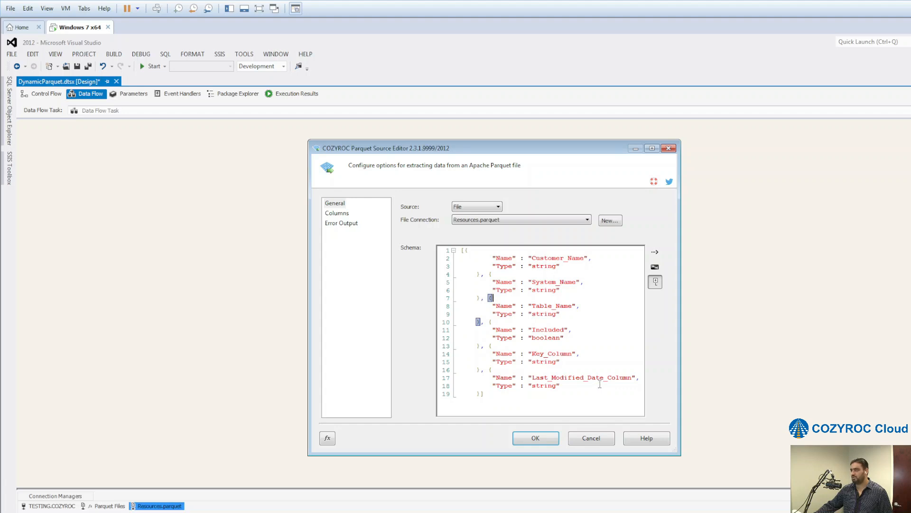
click(338, 214)
click(535, 437)
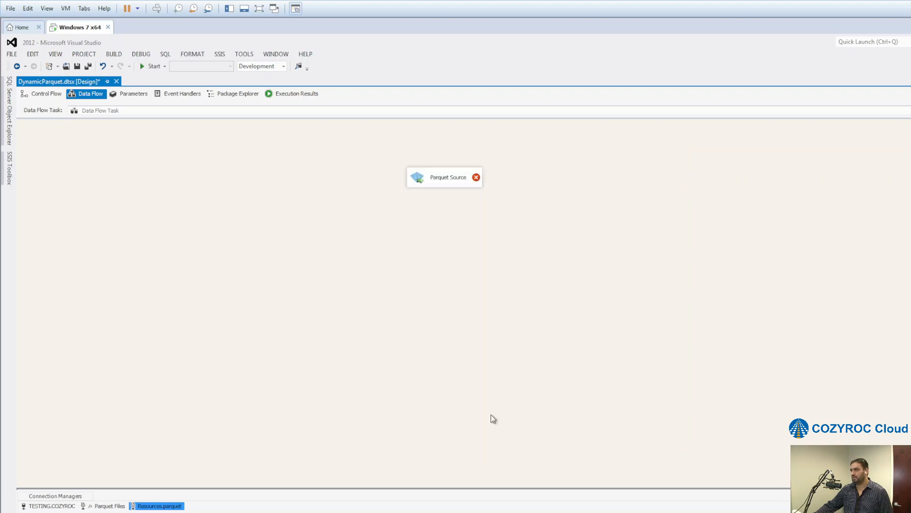
View the design of the COZYROC database's dbo.Resources table to compare its column types with the Parquet schema, and close it.
click(9, 122)
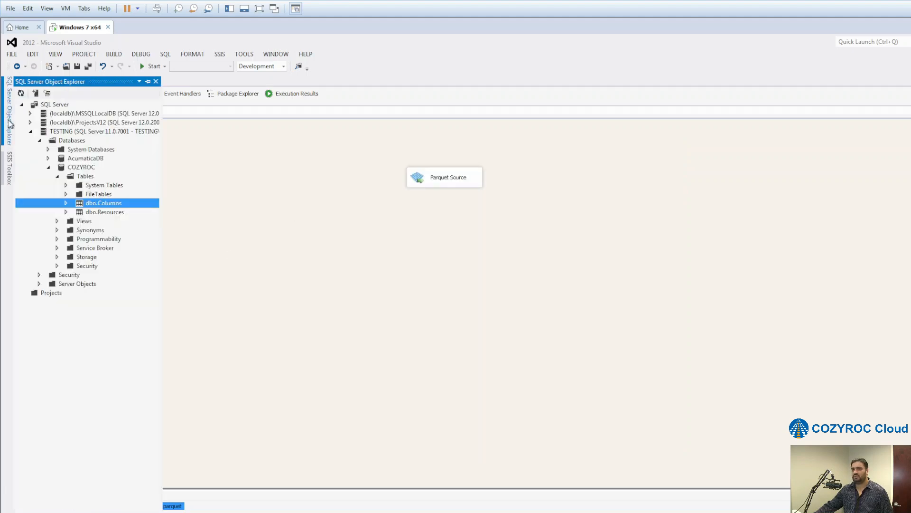
right_click(106, 213)
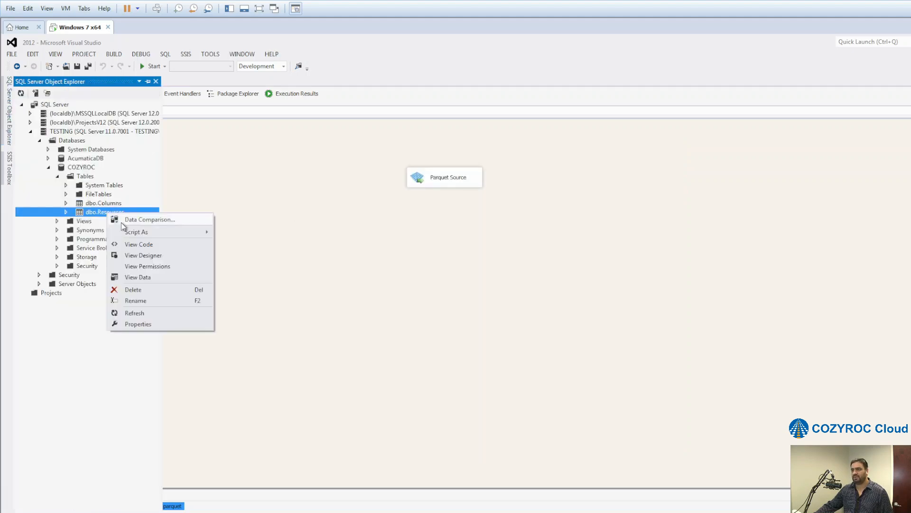
click(148, 256)
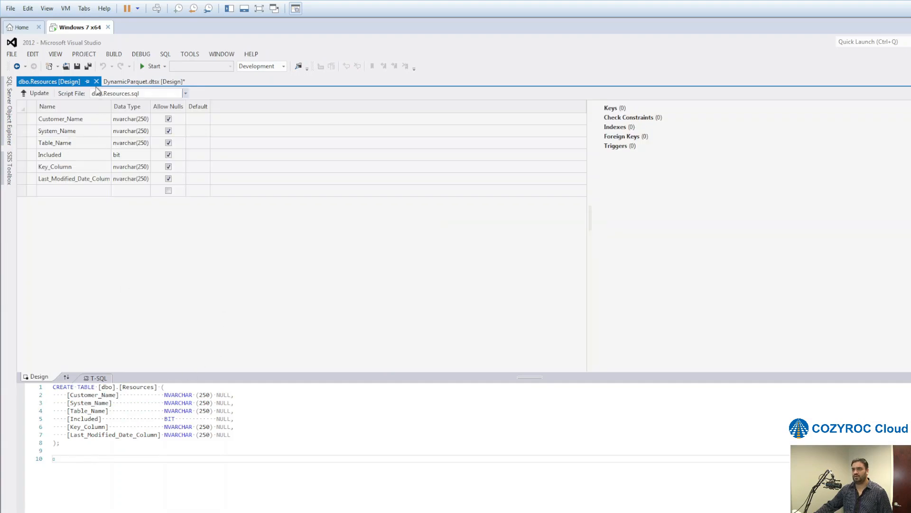
click(97, 82)
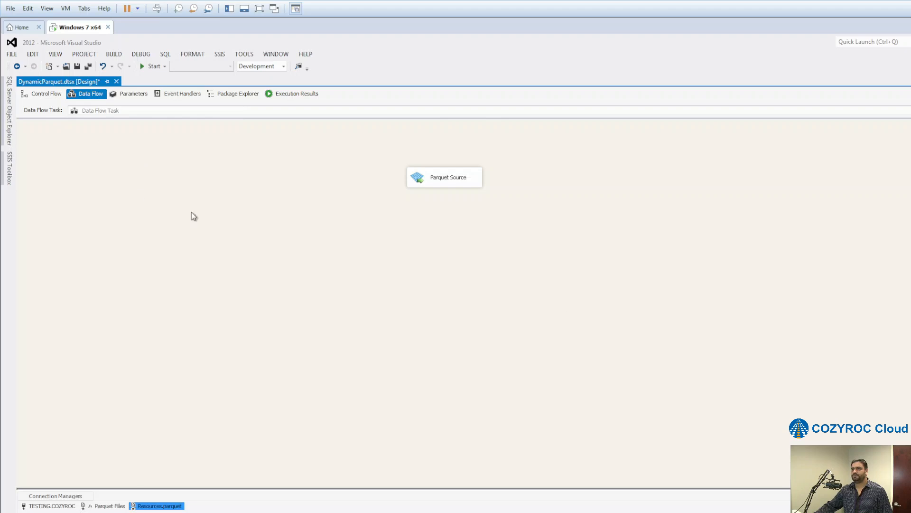
Add a Union All below the Parquet Source, connect the source's output to it, and enable a data viewer on the path.
click(7, 164)
scroll(119, 380, down, 12)
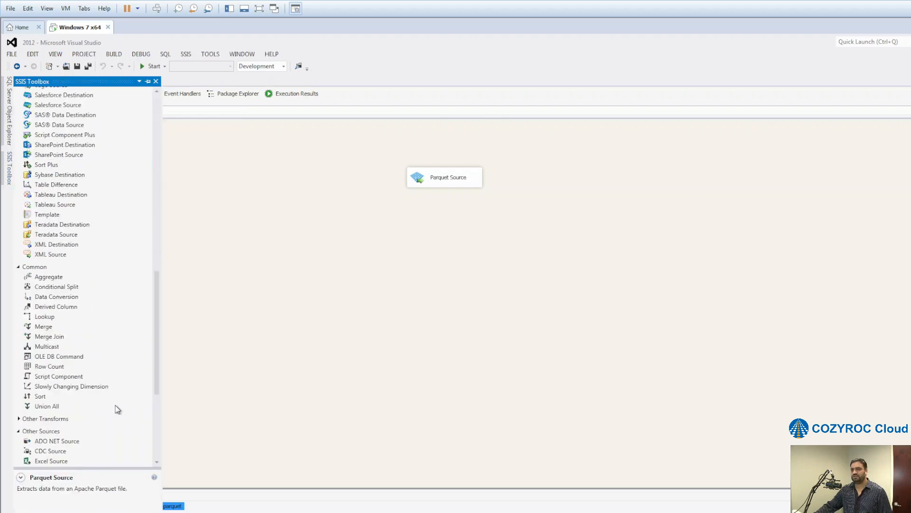
drag(56, 406, 428, 253)
click(448, 183)
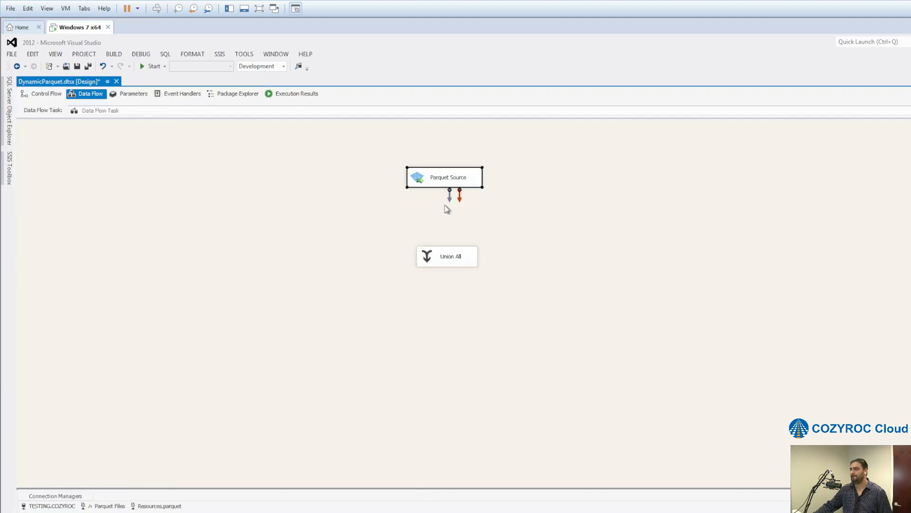
drag(449, 195, 441, 253)
right_click(445, 227)
click(445, 242)
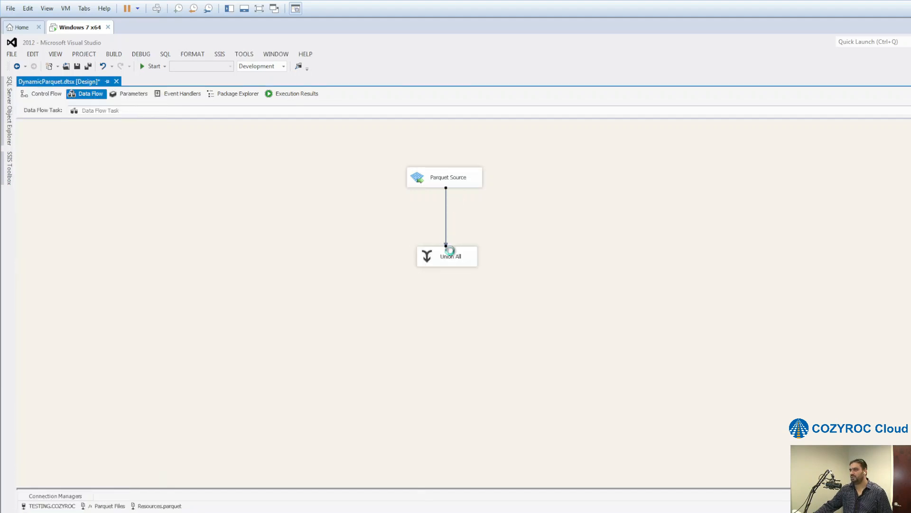
Execute only the Data Flow Task, examine the Parquet rows in the data viewer, and stop the run.
click(42, 94)
right_click(197, 182)
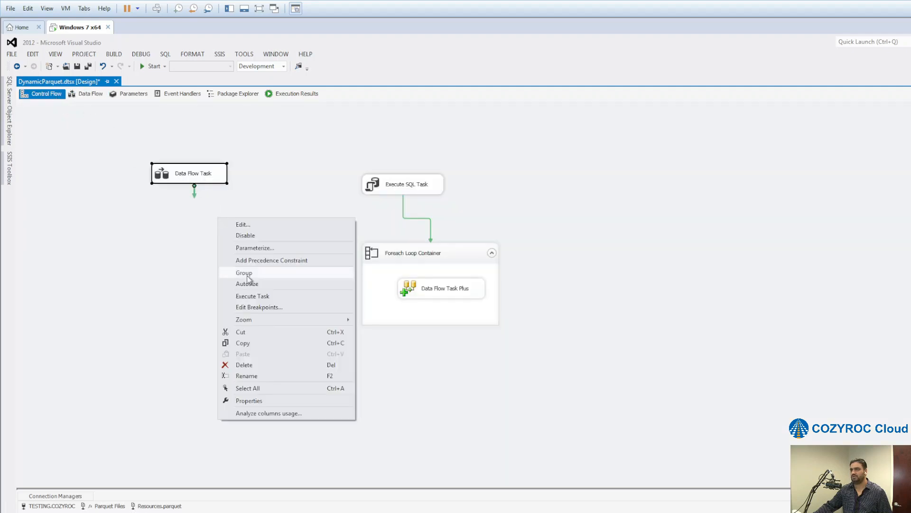
click(256, 306)
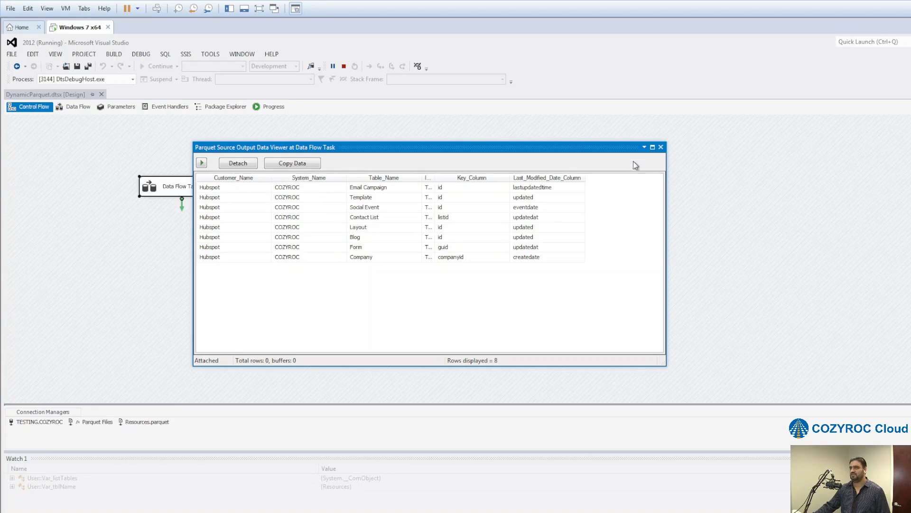
drag(666, 167, 724, 183)
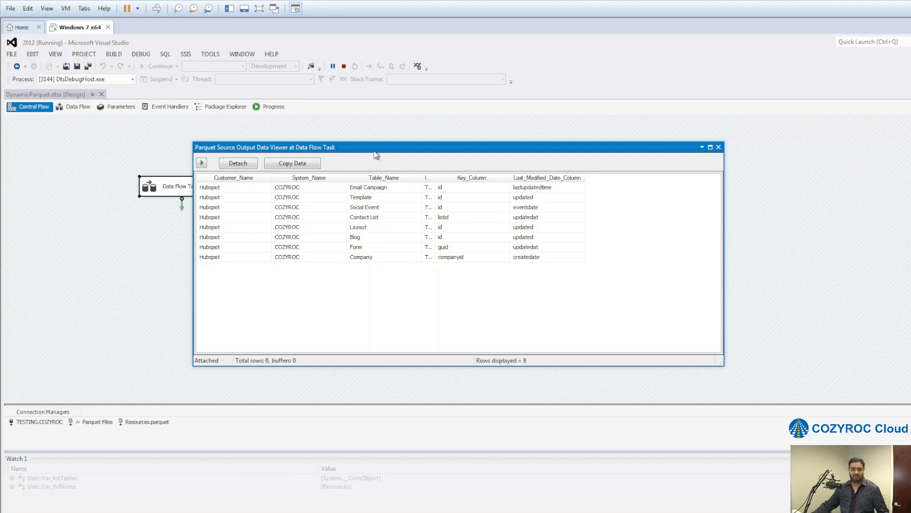
drag(376, 155, 389, 174)
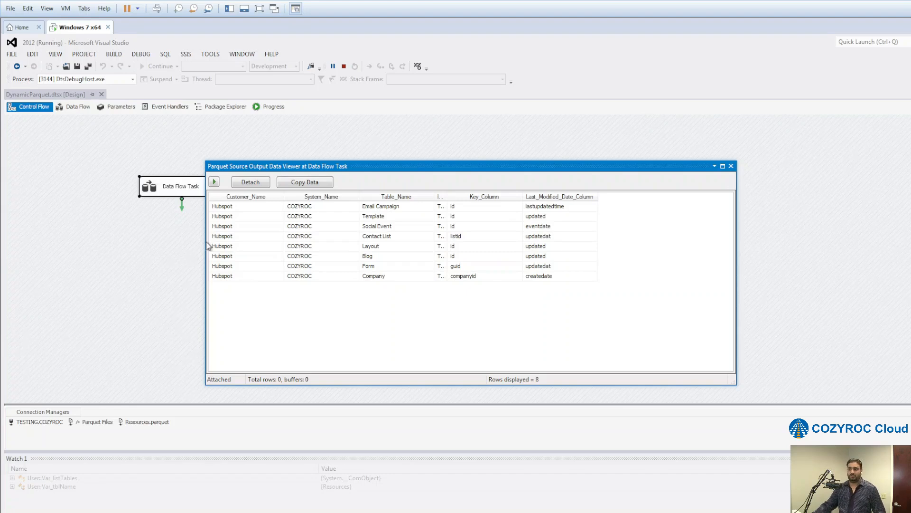
click(344, 67)
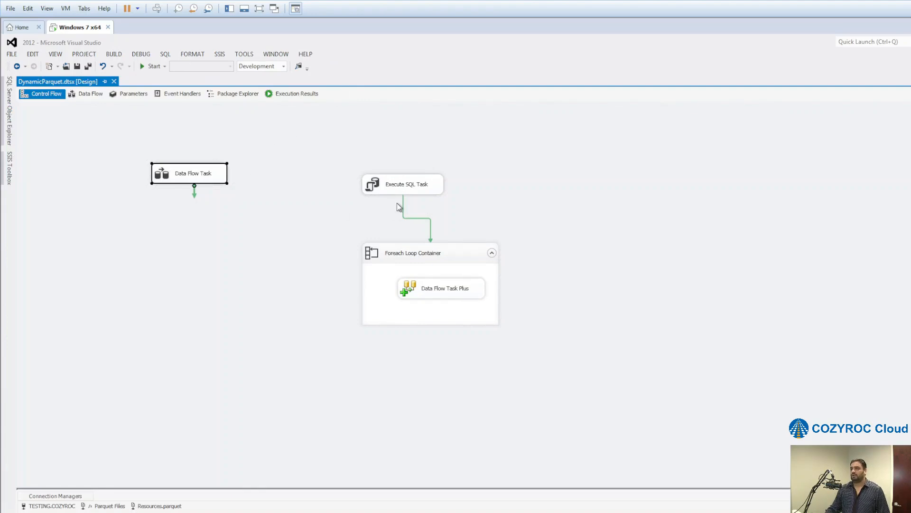
Delete the test Data Flow Task from the control flow and save the package.
key(Delete)
key(ctrl+s)
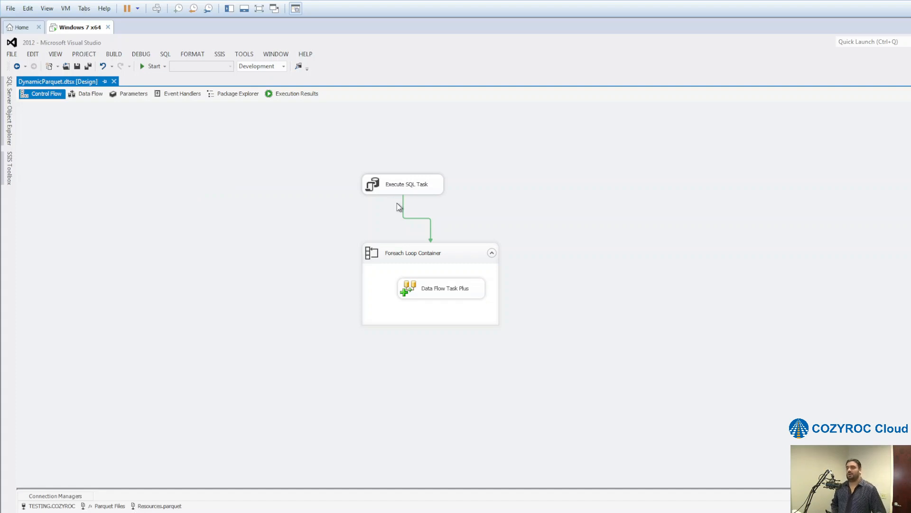